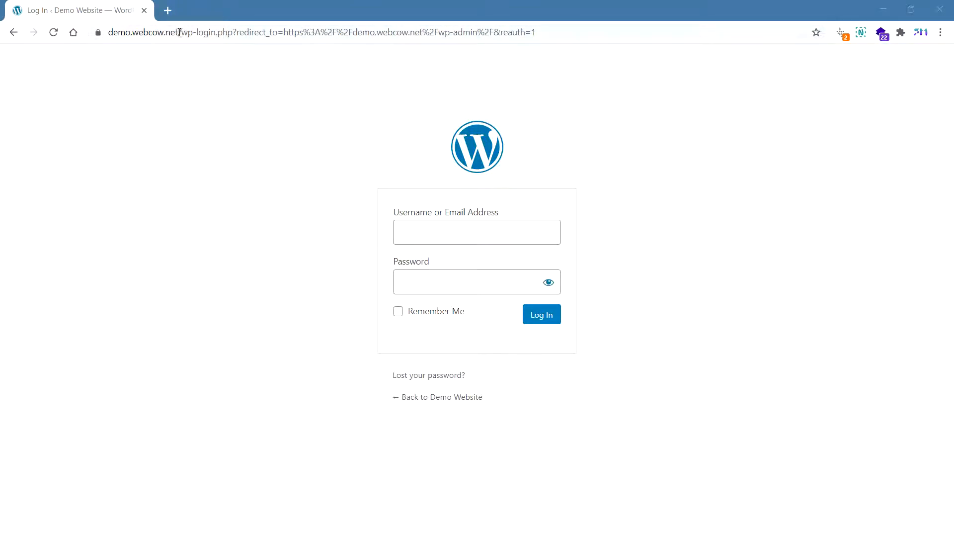
pyautogui.moveTo(179, 32); pyautogui.dragTo(78, 33)
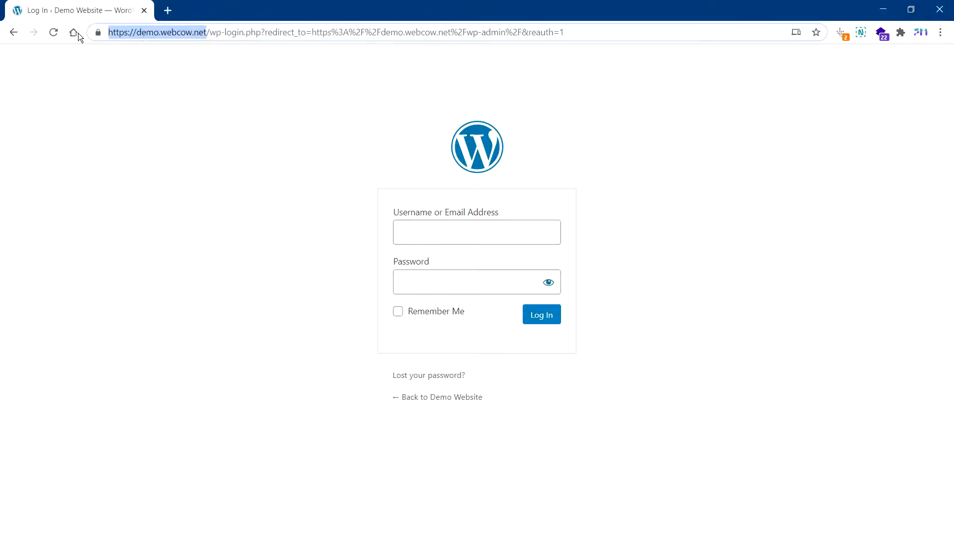
pyautogui.click(143, 34)
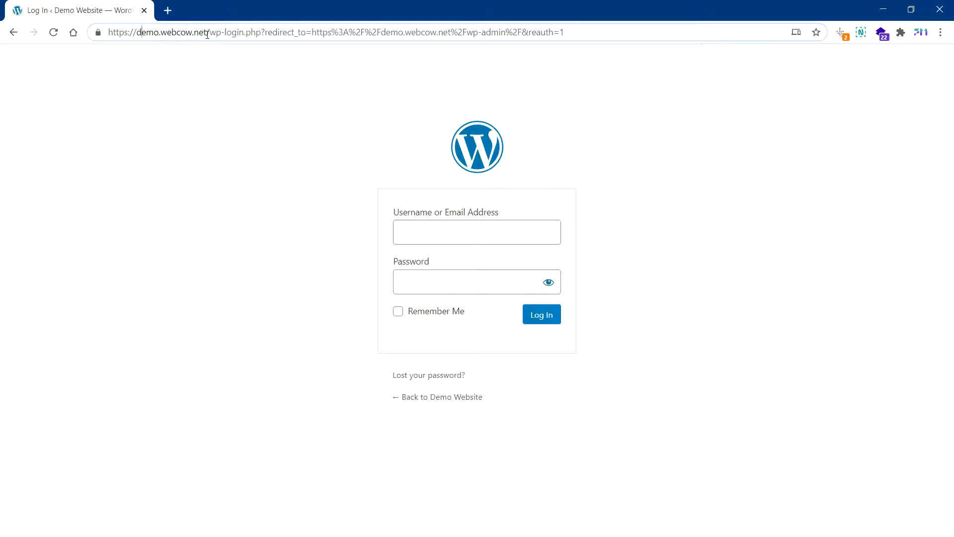
pyautogui.moveTo(210, 34); pyautogui.dragTo(675, 37)
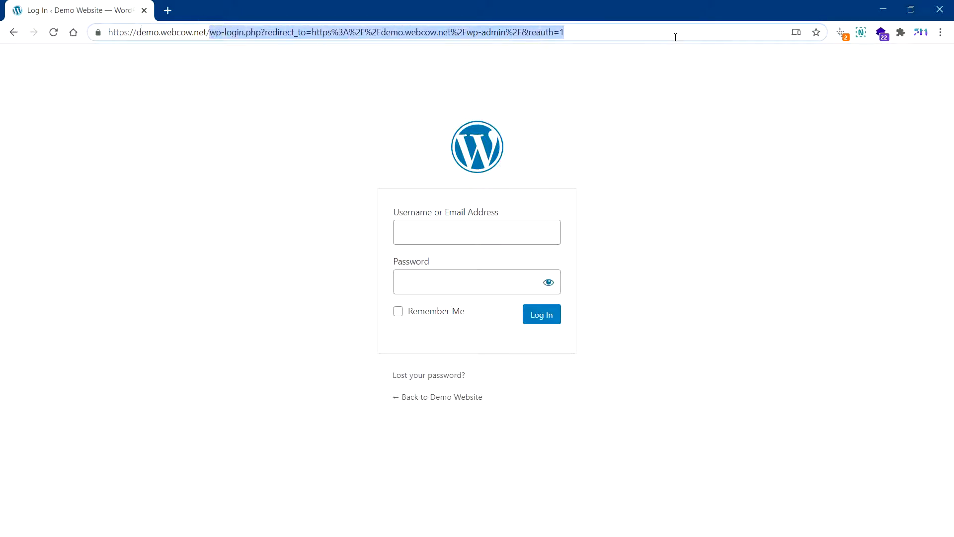
pyautogui.press('BackSpace')
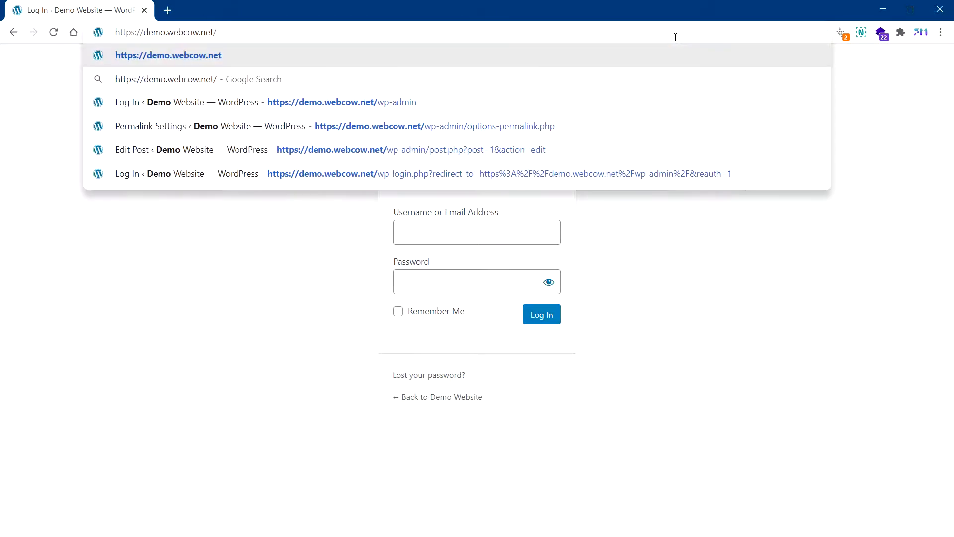
pyautogui.write('wp-ad')
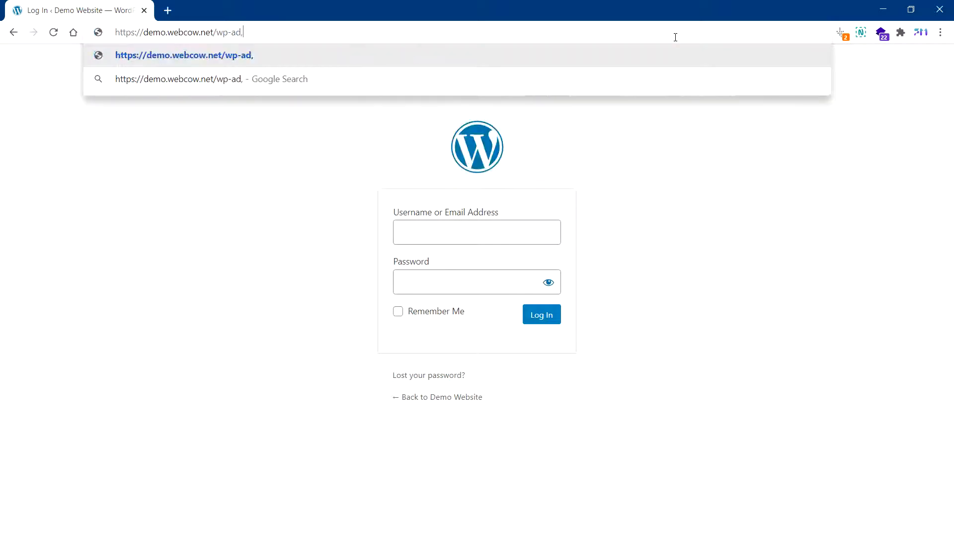
pyautogui.write('min')
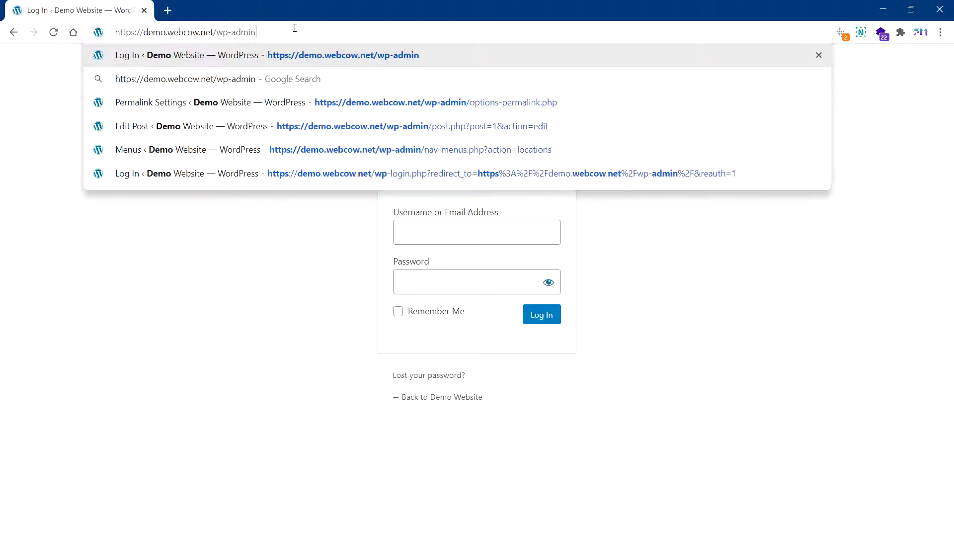
pyautogui.press('Return')
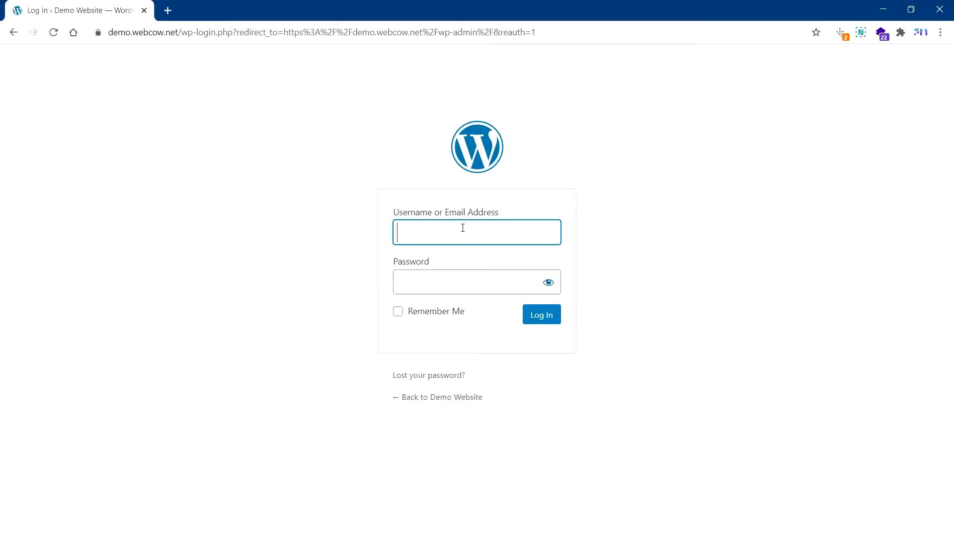
# Step: Log in with the administrator's username and password, enable Remember Me, and save the password in the browser
pyautogui.write('demowpadmin')
pyautogui.press('Tab')
pyautogui.write('•••••')
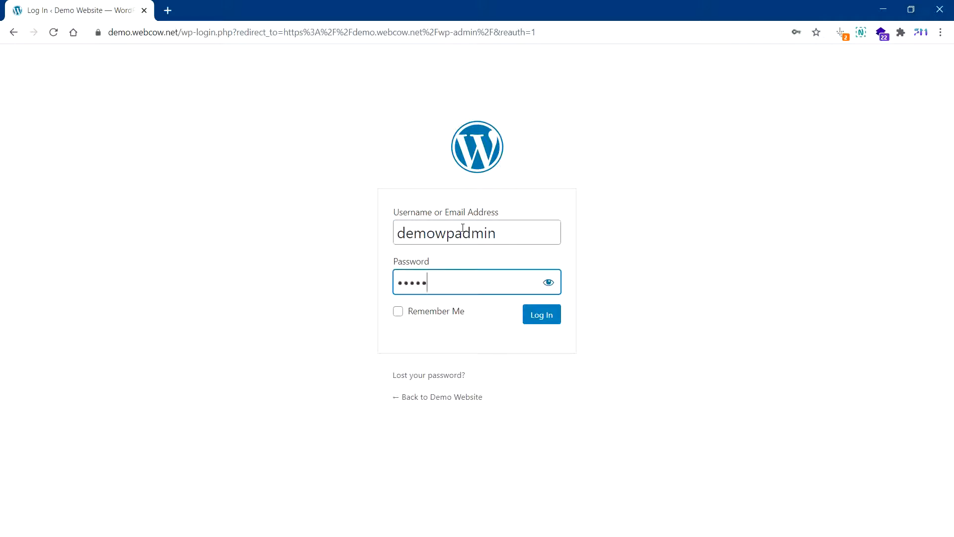
pyautogui.write('•••••••')
pyautogui.click(397, 311)
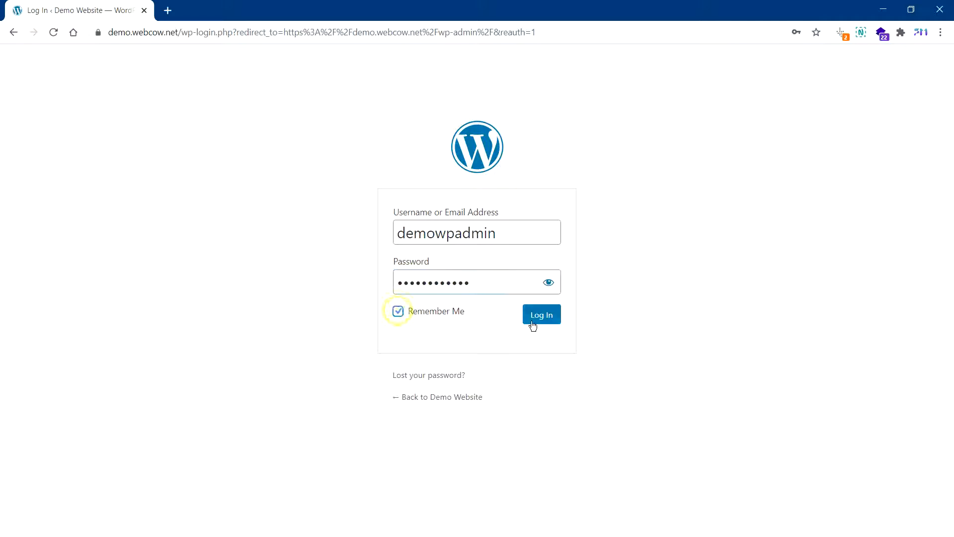
pyautogui.click(532, 324)
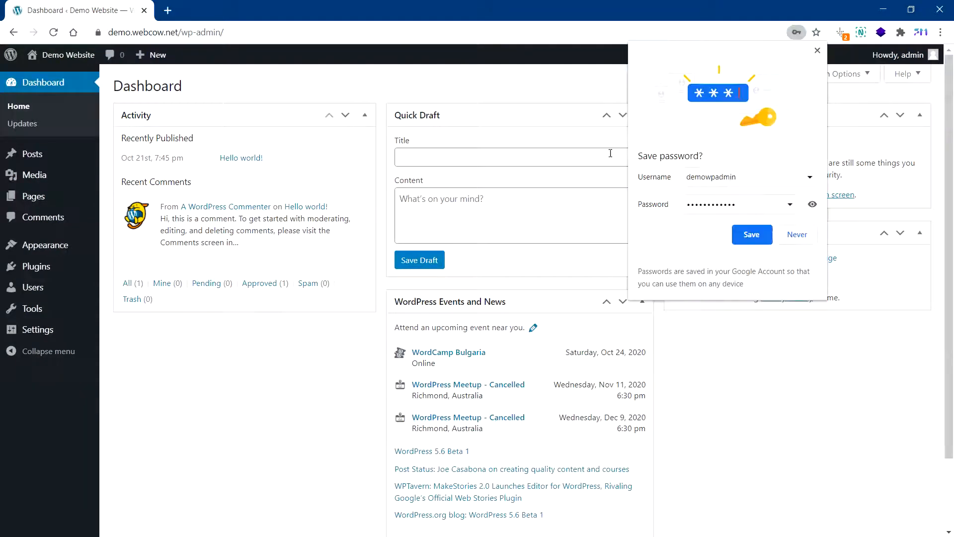
pyautogui.click(751, 234)
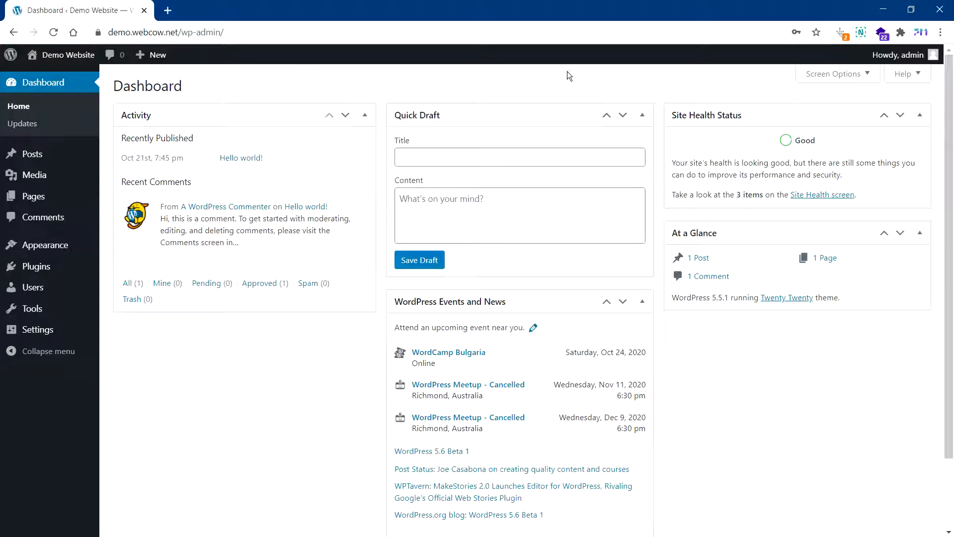
# Step: Rearrange the dashboard so Site Health Status and At a Glance fill the first column and Activity sits in the third
pyautogui.moveTo(306, 119); pyautogui.dragTo(812, 321)
pyautogui.moveTo(751, 115); pyautogui.dragTo(244, 115)
pyautogui.moveTo(760, 122)
pyautogui.mouseDown()
pyautogui.moveTo(702, 121)
pyautogui.moveTo(267, 192)
pyautogui.moveTo(283, 196)
pyautogui.mouseUp()
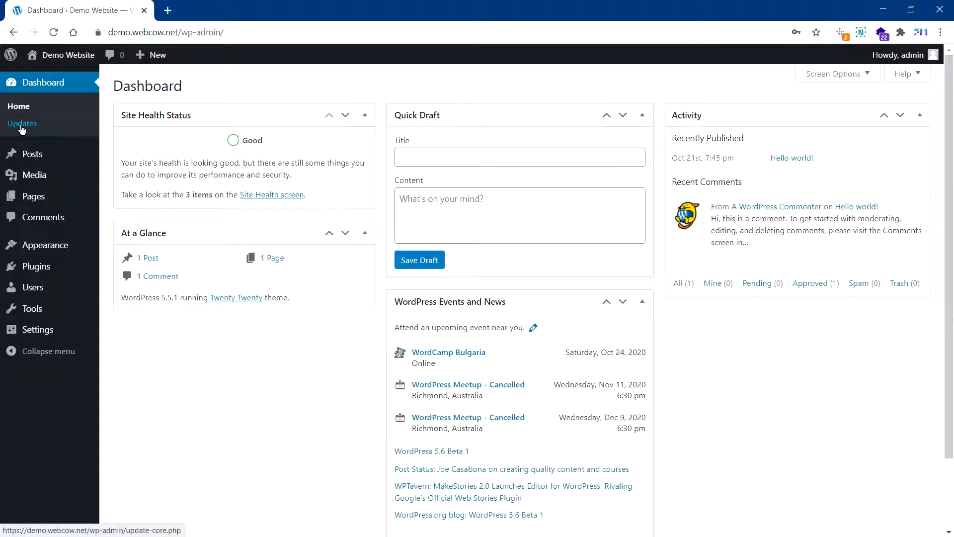
# Step: View the WordPress Updates page and open the "Hello world!" post for editing from the posts list
pyautogui.click(21, 127)
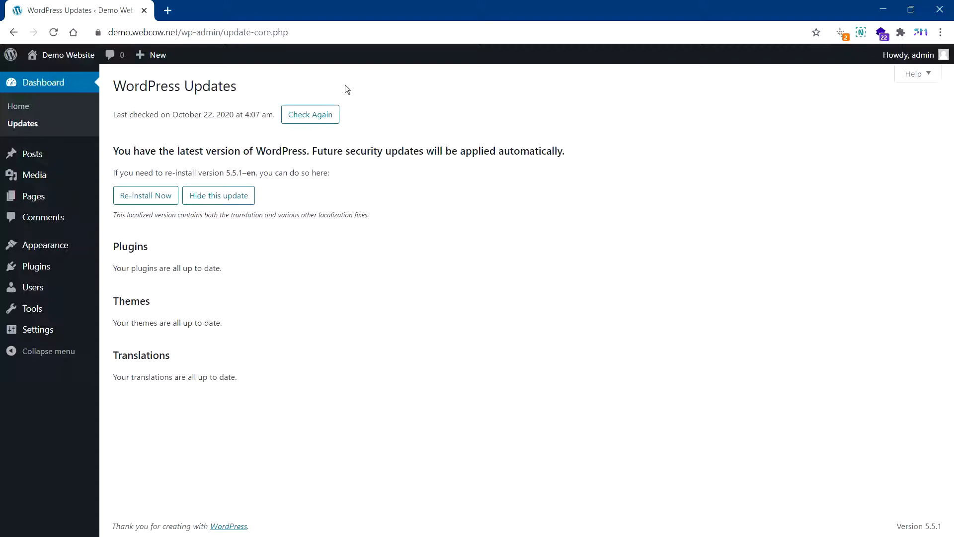
pyautogui.moveTo(38, 154)
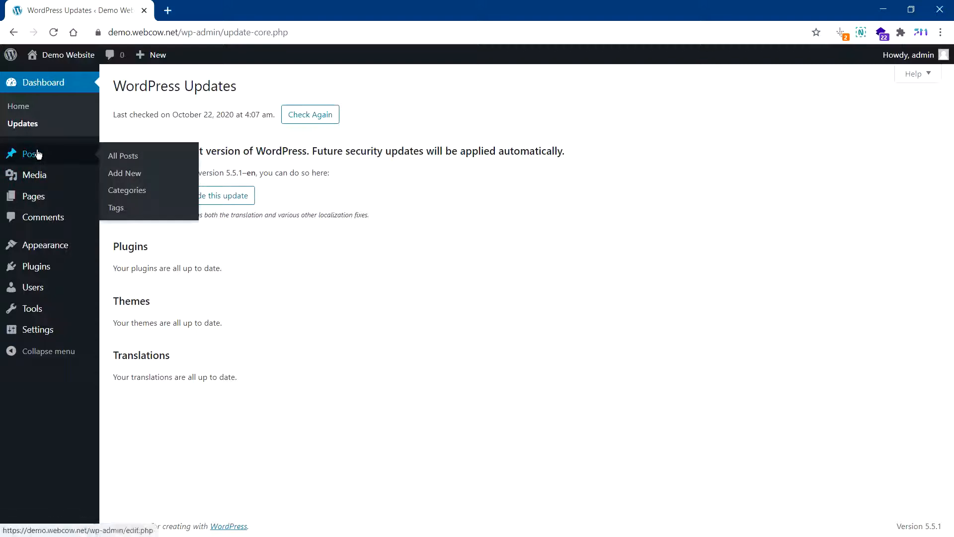
pyautogui.click(37, 152)
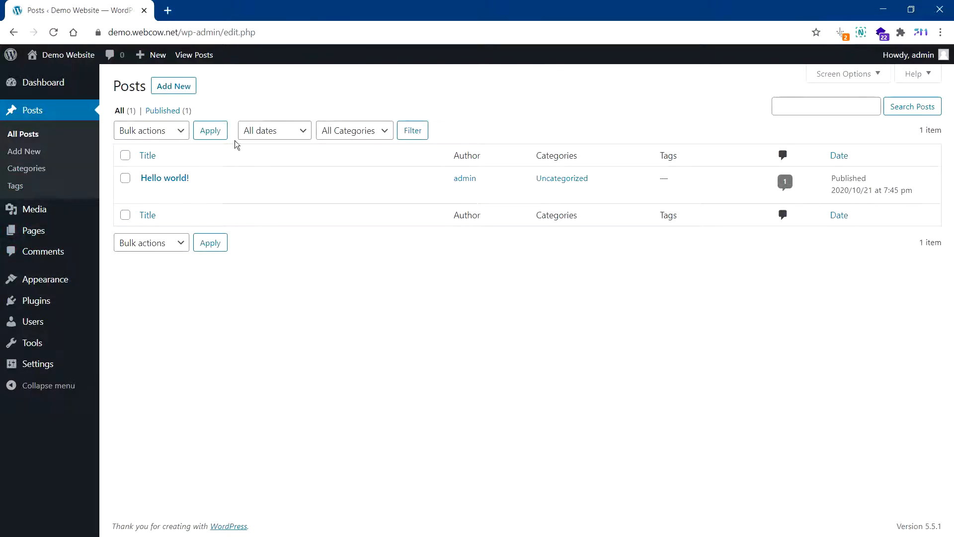
pyautogui.moveTo(227, 193)
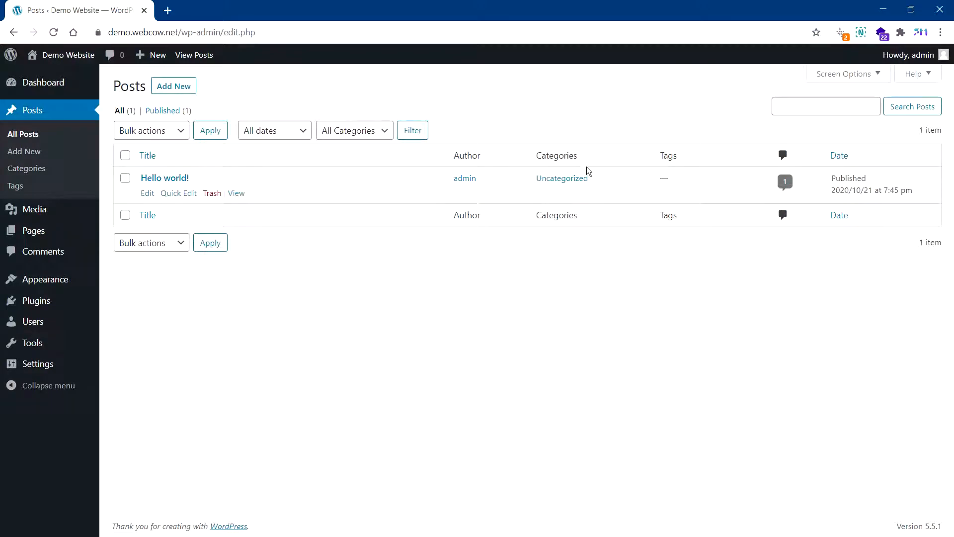
pyautogui.click(164, 180)
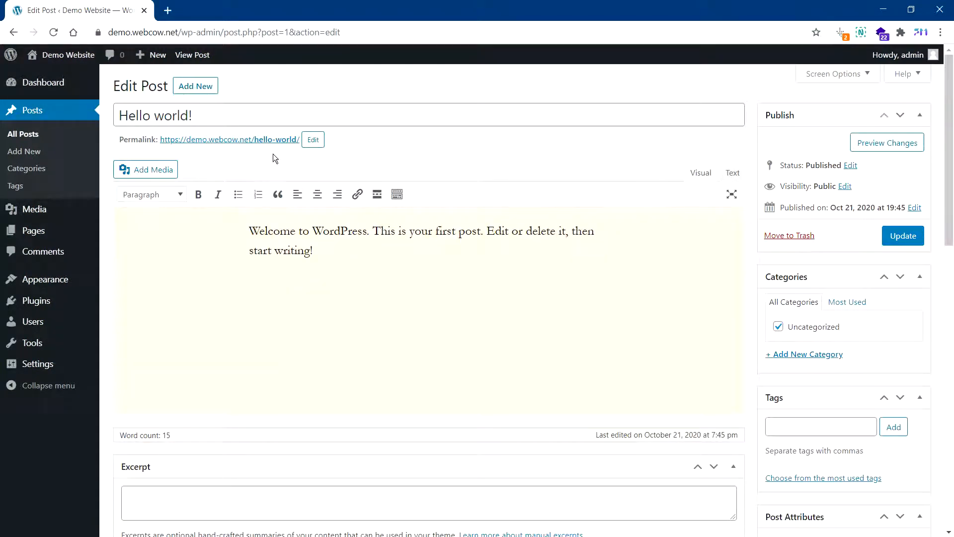
pyautogui.moveTo(204, 114); pyautogui.dragTo(115, 121)
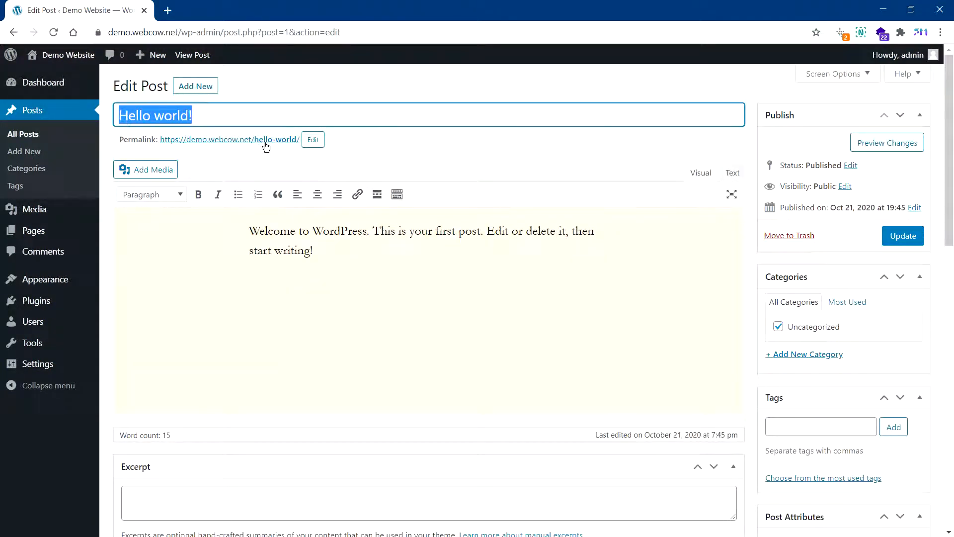
pyautogui.click(314, 140)
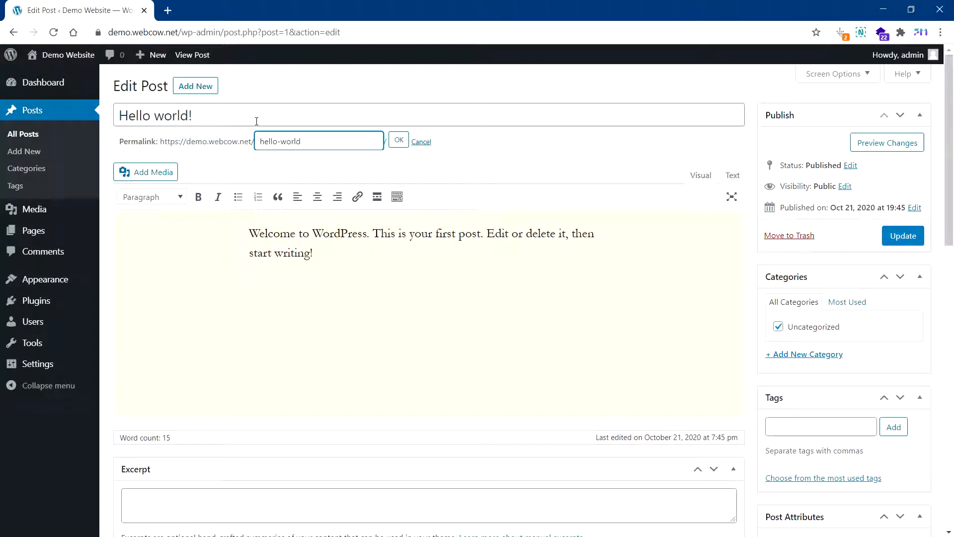
pyautogui.click(422, 143)
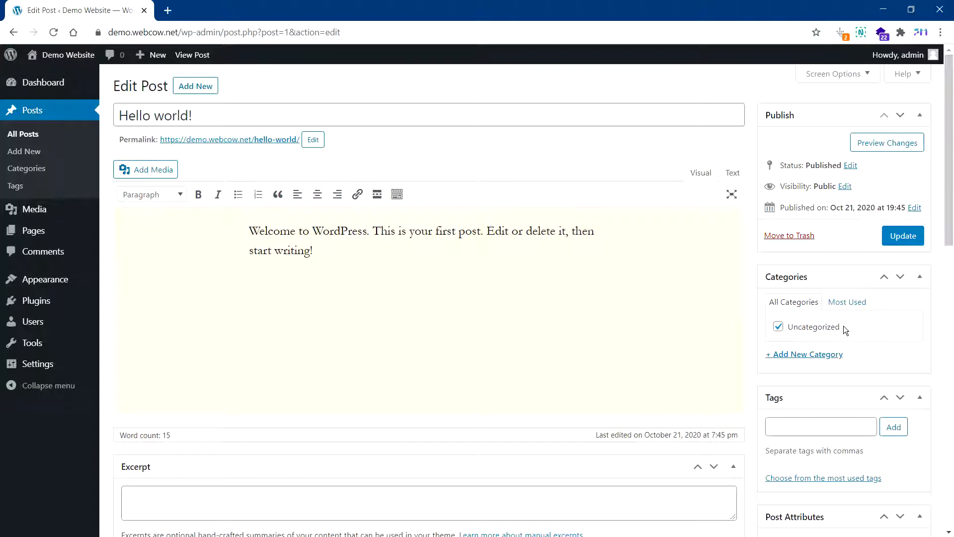
# Step: Review the post's category, tag, attribute and featured image settings, and show the editor's second row of formatting tools
pyautogui.scroll(-3, 843, 326)
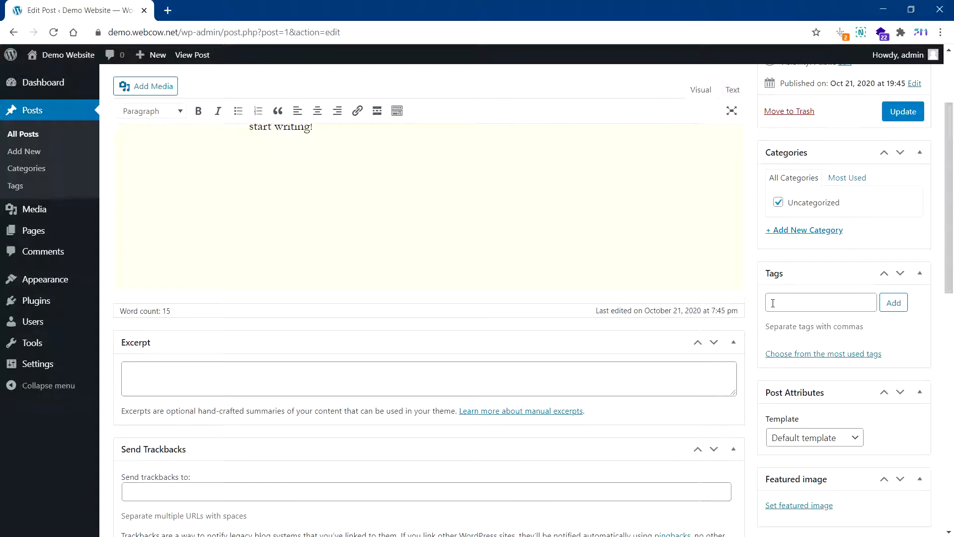
pyautogui.scroll(-2, 758, 388)
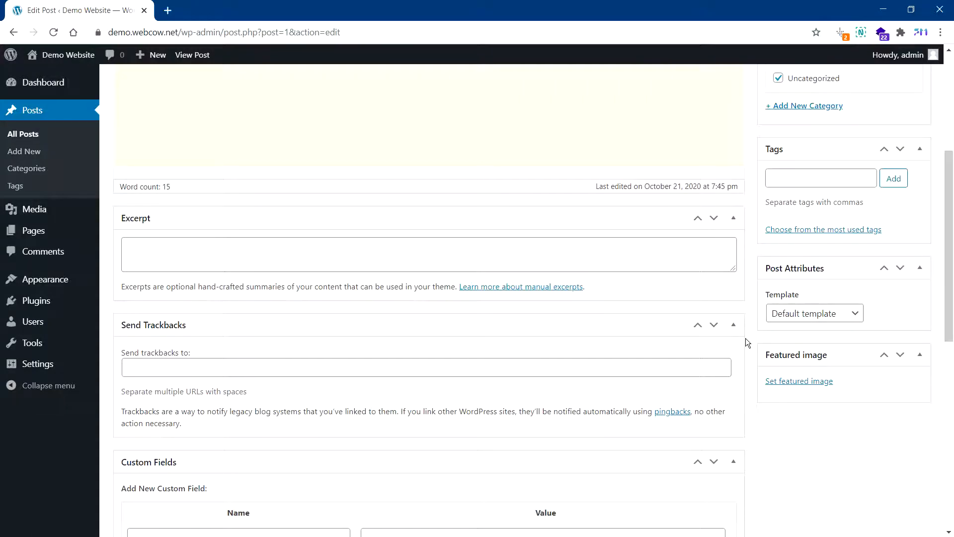
pyautogui.scroll(5, 683, 358)
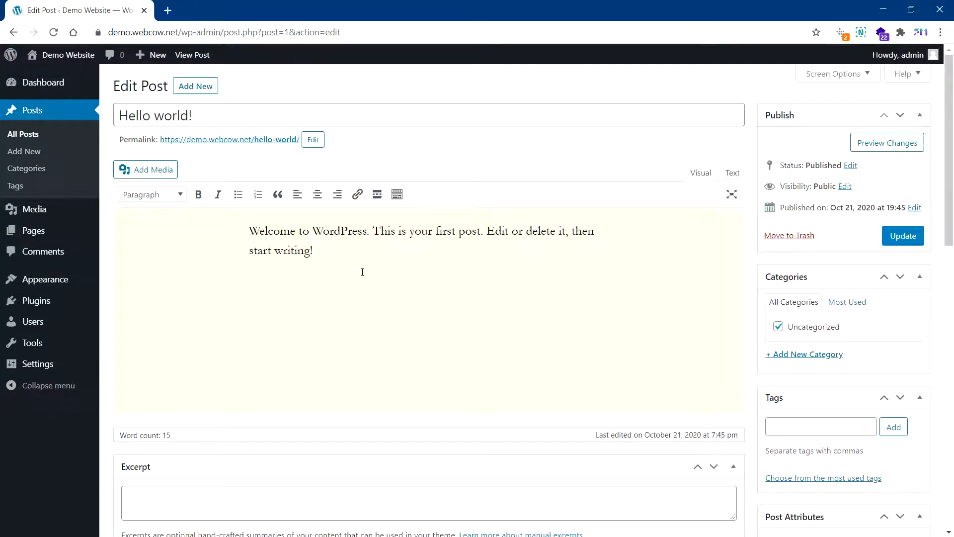
pyautogui.click(250, 230)
pyautogui.click(395, 198)
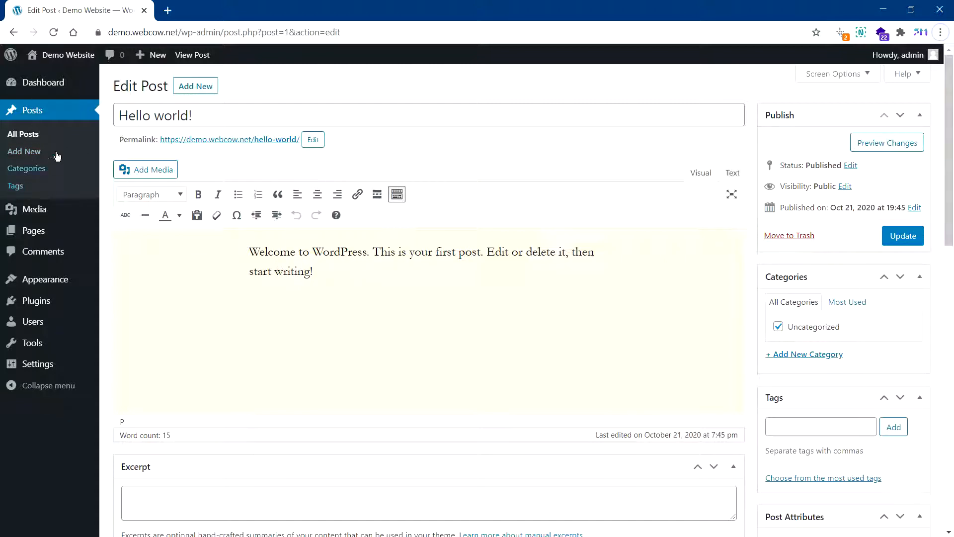
# Step: View the Media Library and start a new blank page from the pages list
pyautogui.click(37, 213)
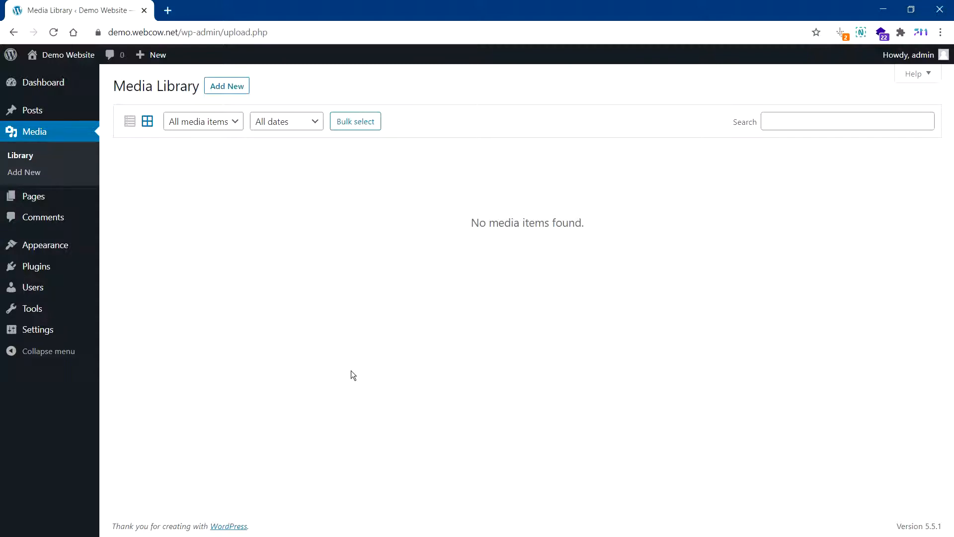
pyautogui.click(30, 197)
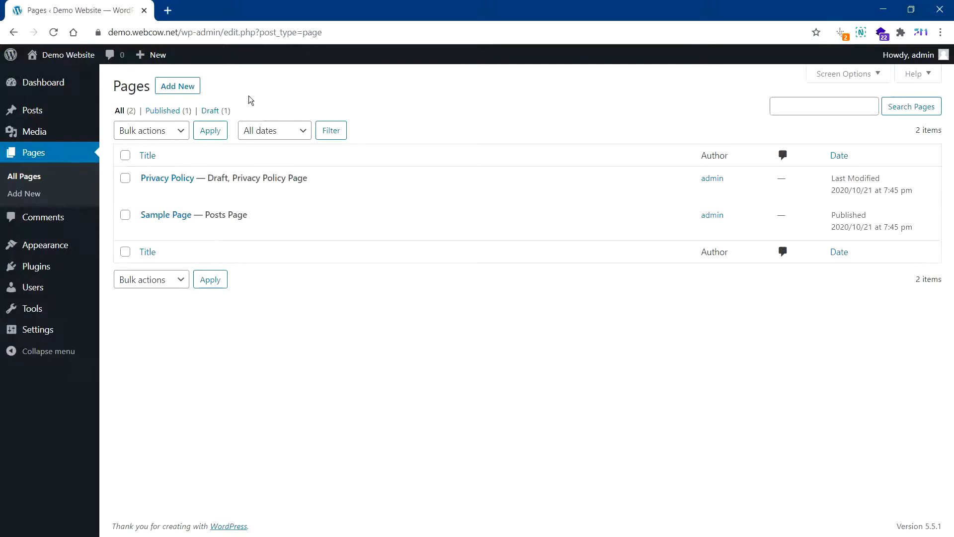
pyautogui.click(183, 88)
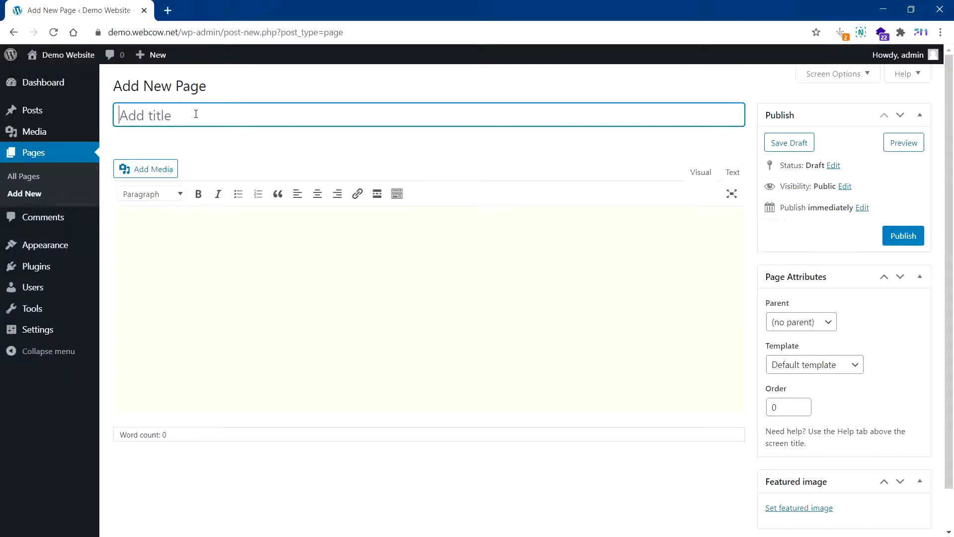
# Step: Title the new page "Home" and enter "Home page here!!!" as its content
pyautogui.write('Home')
pyautogui.press('Tab')
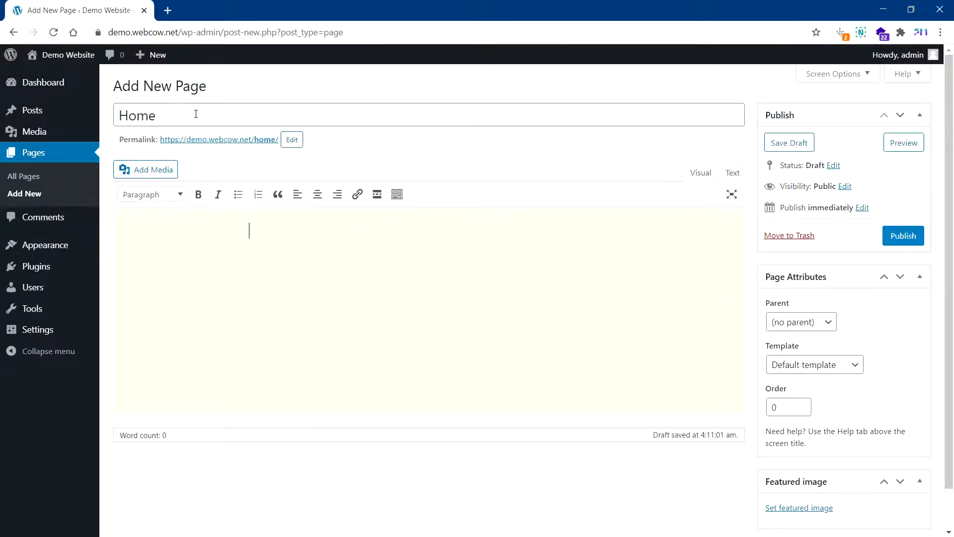
pyautogui.write('Home page here!!!')
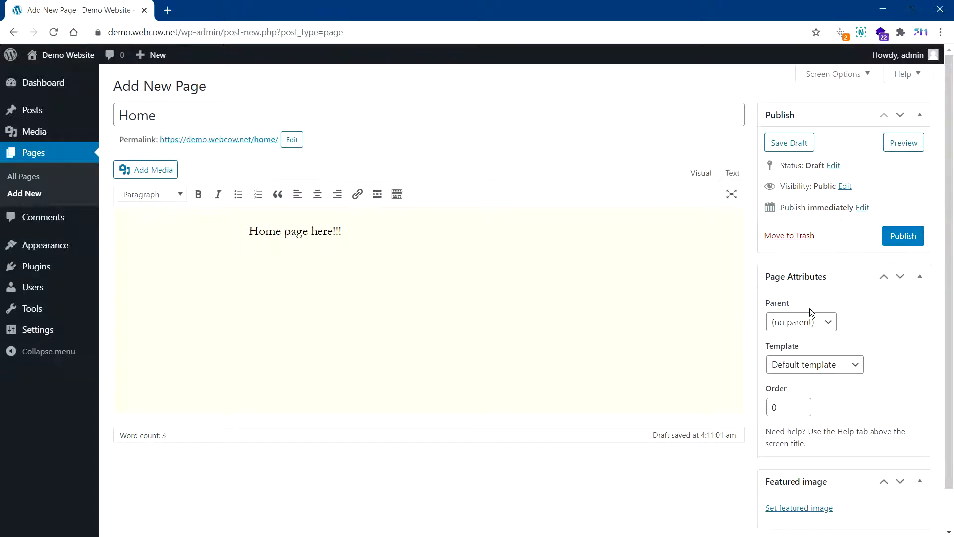
# Step: Check the parent page options and other page settings, keep (no parent), and publish the Home page
pyautogui.click(799, 326)
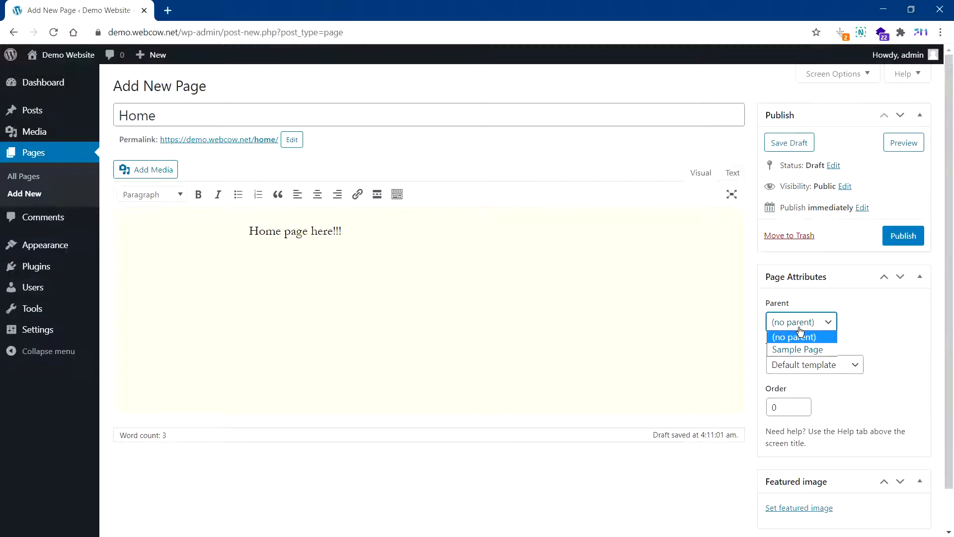
pyautogui.click(748, 271)
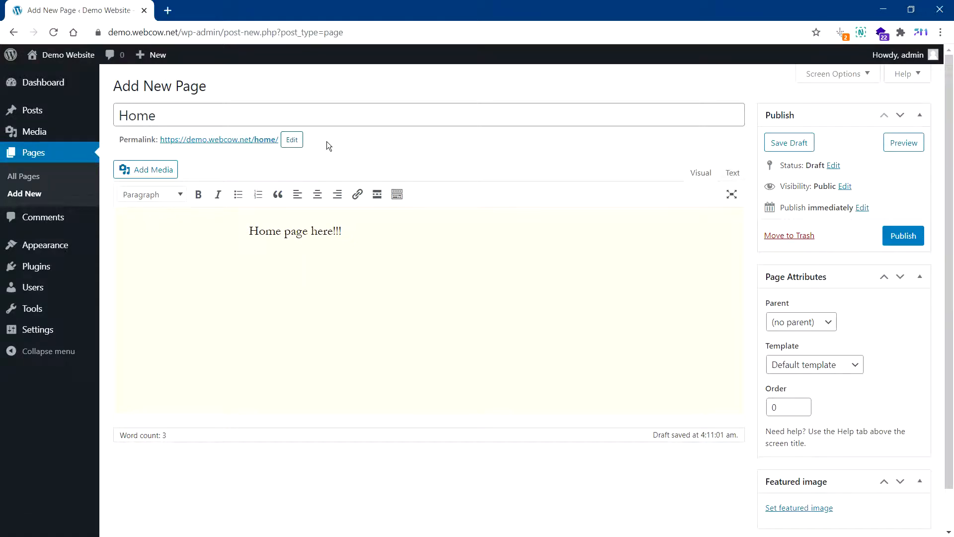
pyautogui.scroll(-1, 641, 452)
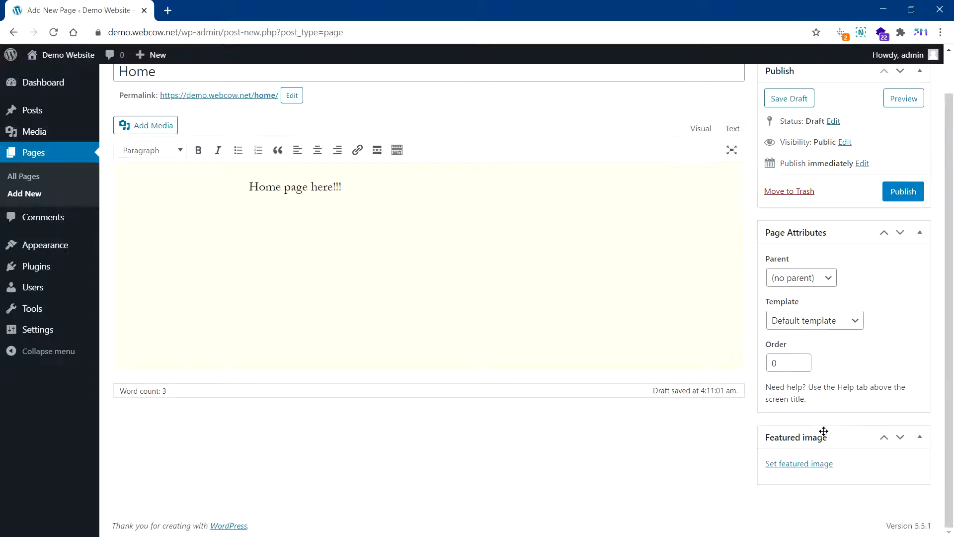
pyautogui.scroll(1, 547, 451)
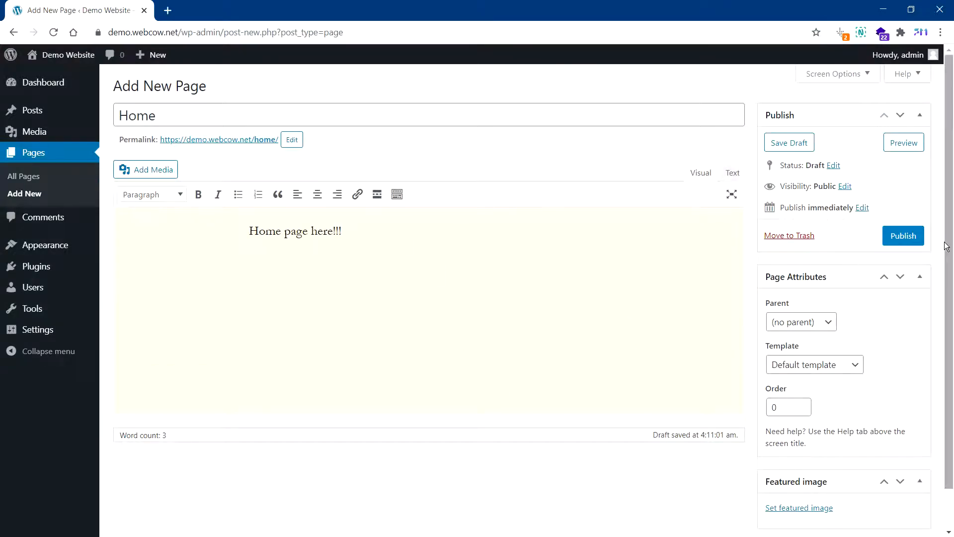
pyautogui.click(902, 232)
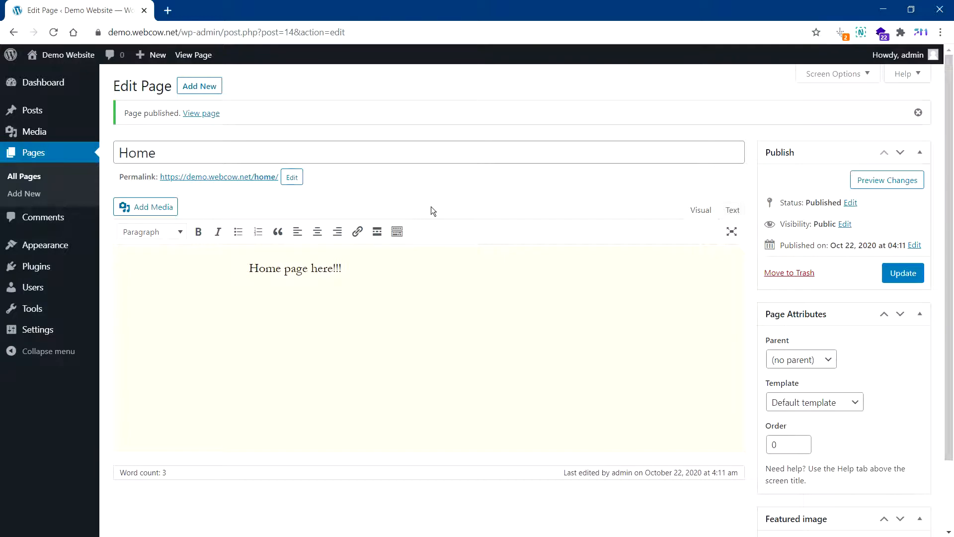
# Step: Open the site's comments list for review
pyautogui.click(44, 218)
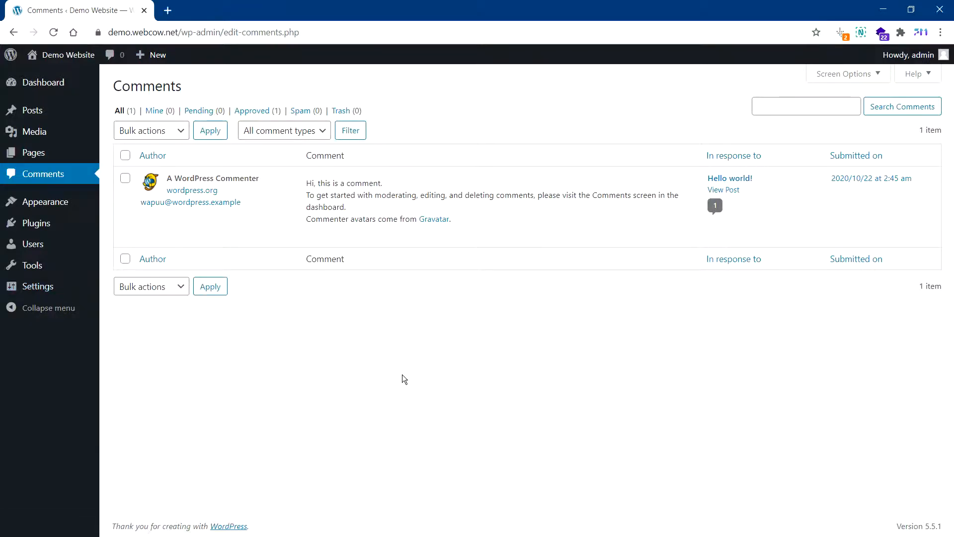
# Step: Open the installed themes, go to adding a new theme, and browse the featured themes on offer
pyautogui.click(59, 204)
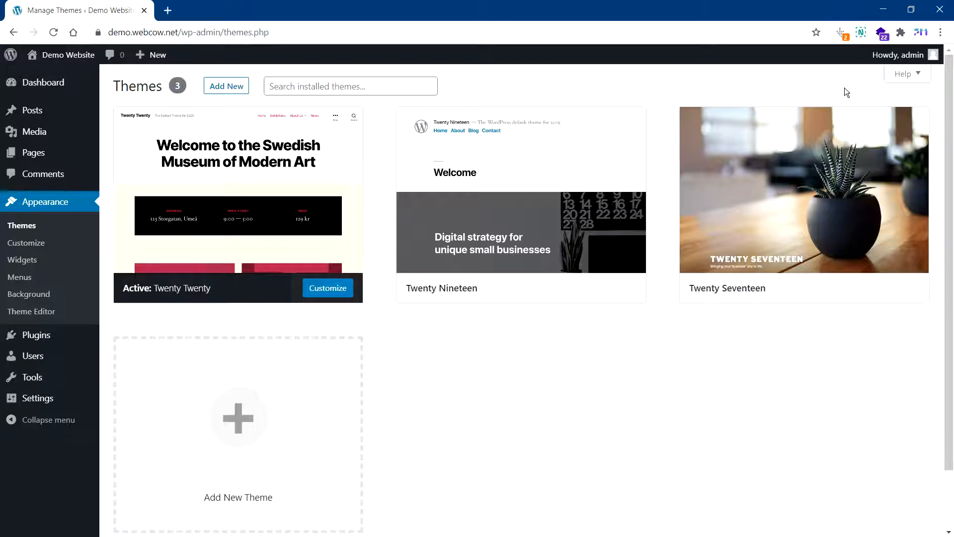
pyautogui.click(236, 88)
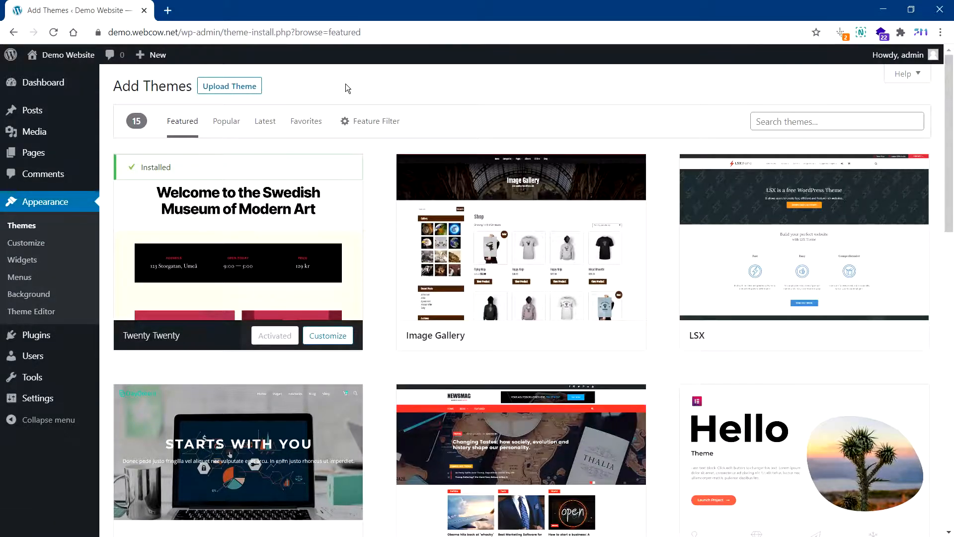
pyautogui.scroll(-1, 392, 192)
pyautogui.scroll(-7, 383, 192)
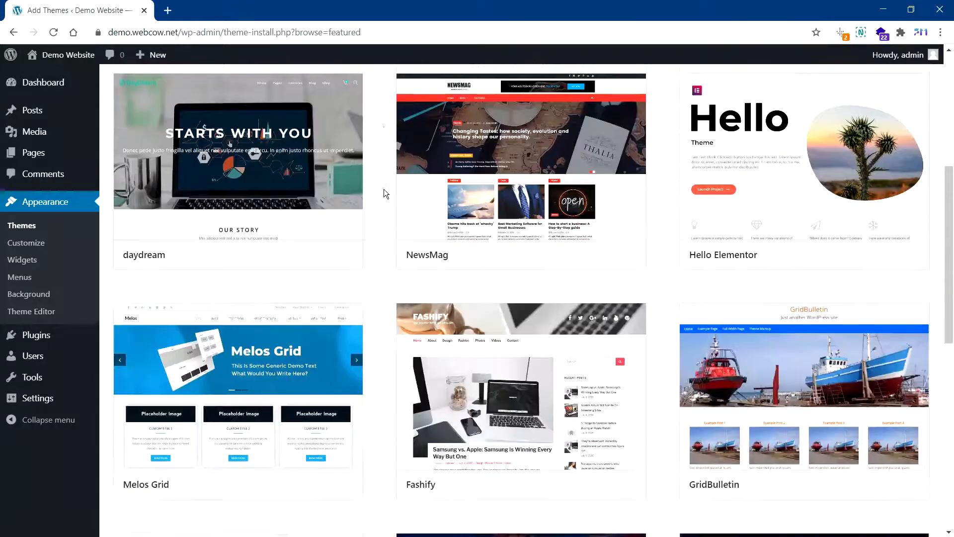
pyautogui.scroll(7, 383, 193)
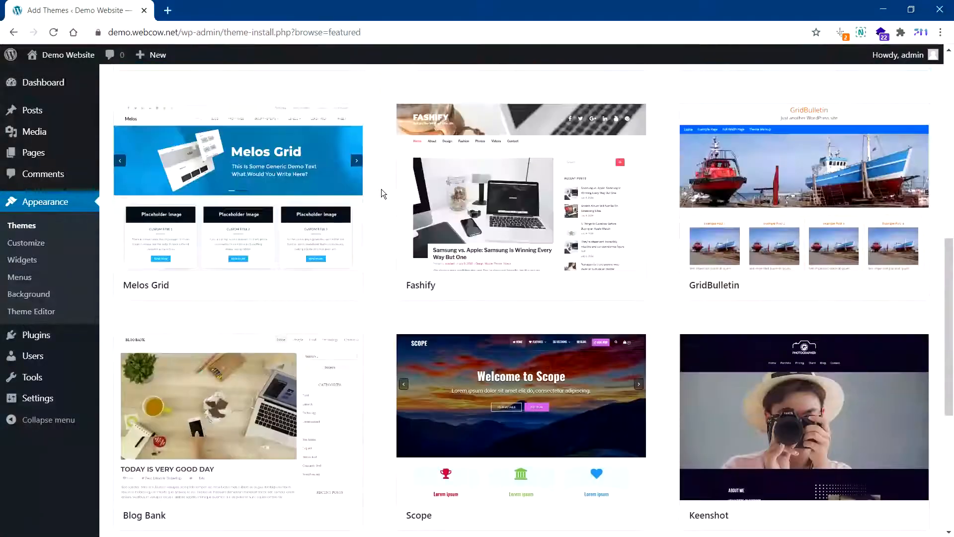
pyautogui.scroll(6, 381, 198)
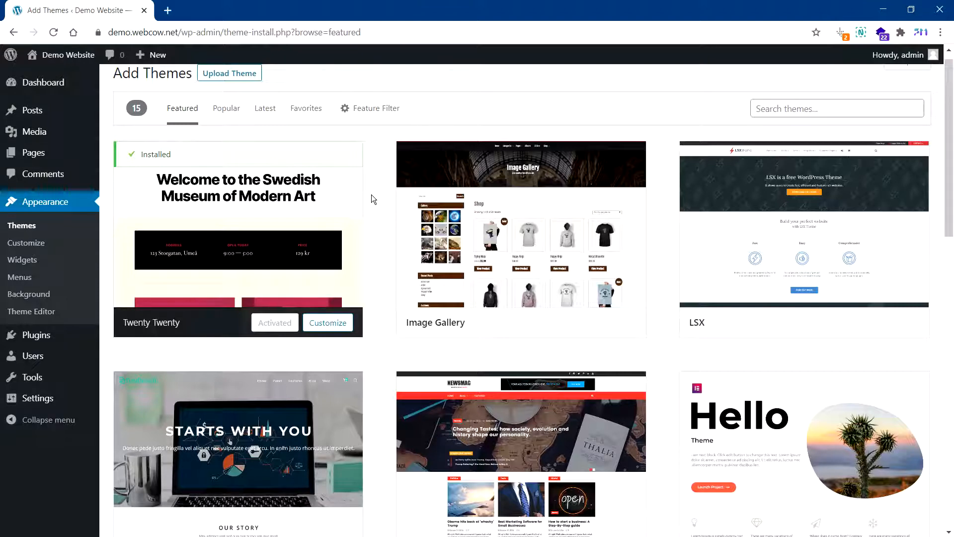
# Step: Open the theme customizer, look over its setting sections and the site preview, and close it without changes
pyautogui.click(36, 243)
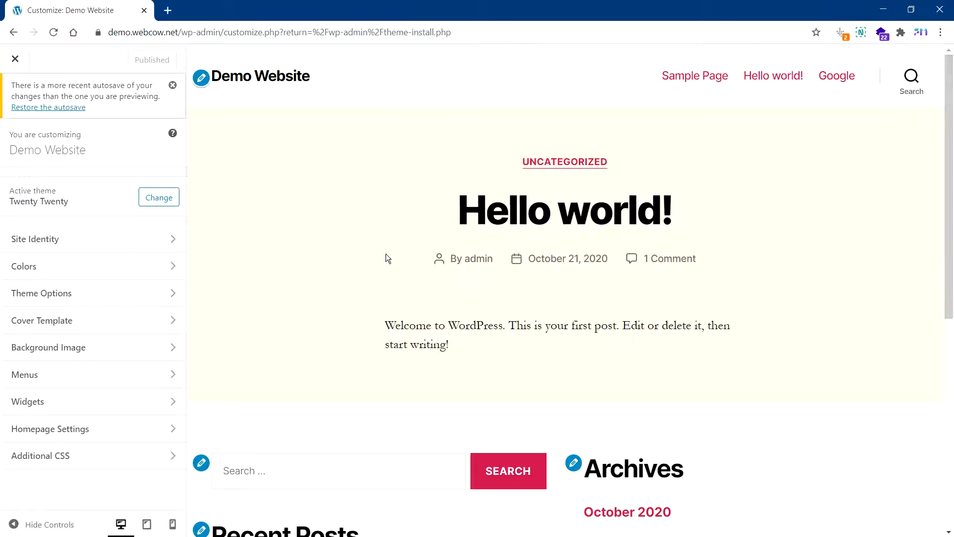
pyautogui.scroll(-3, 385, 251)
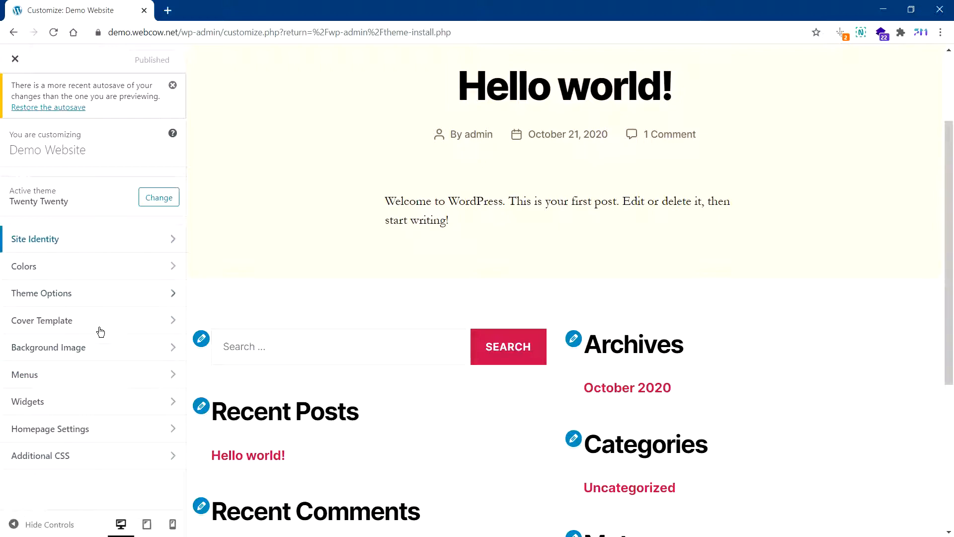
pyautogui.scroll(3, 523, 325)
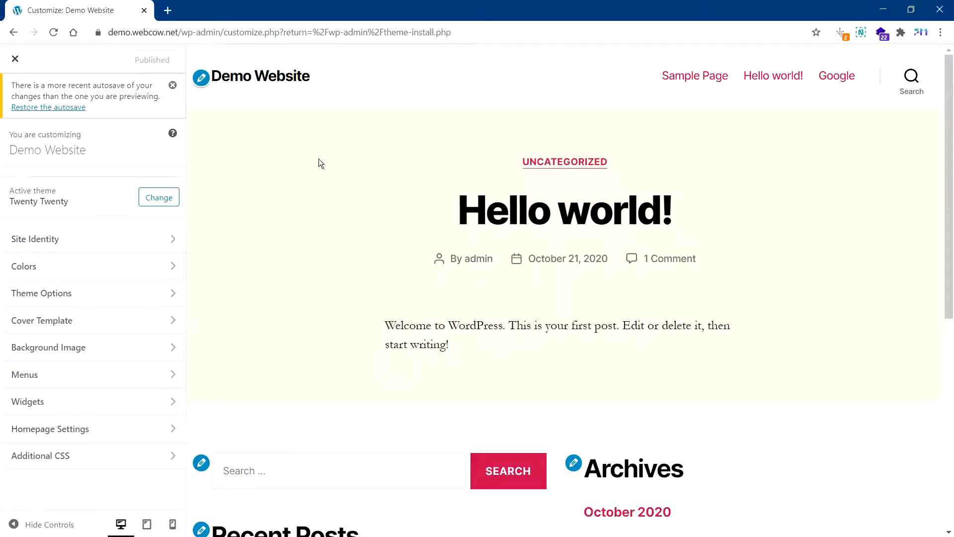
pyautogui.click(15, 59)
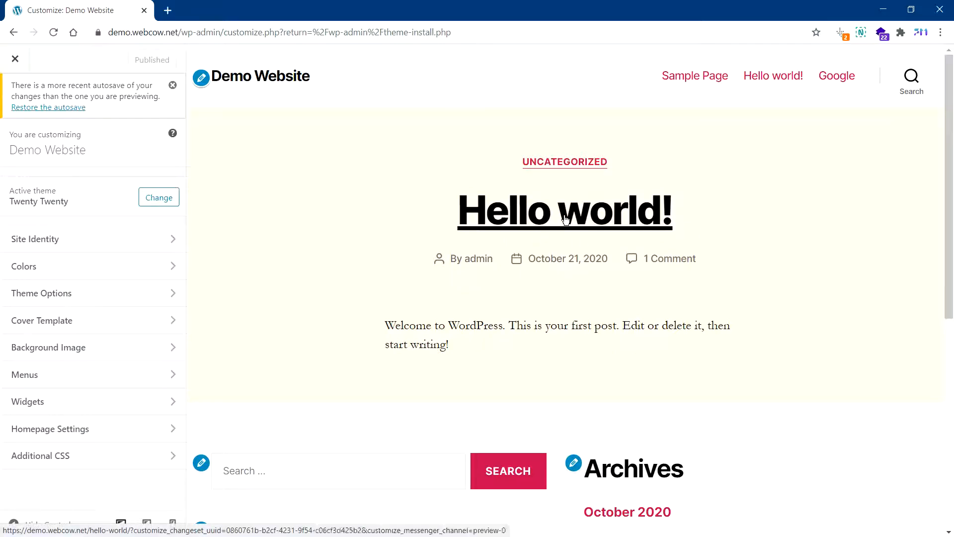
pyautogui.scroll(-6, 475, 356)
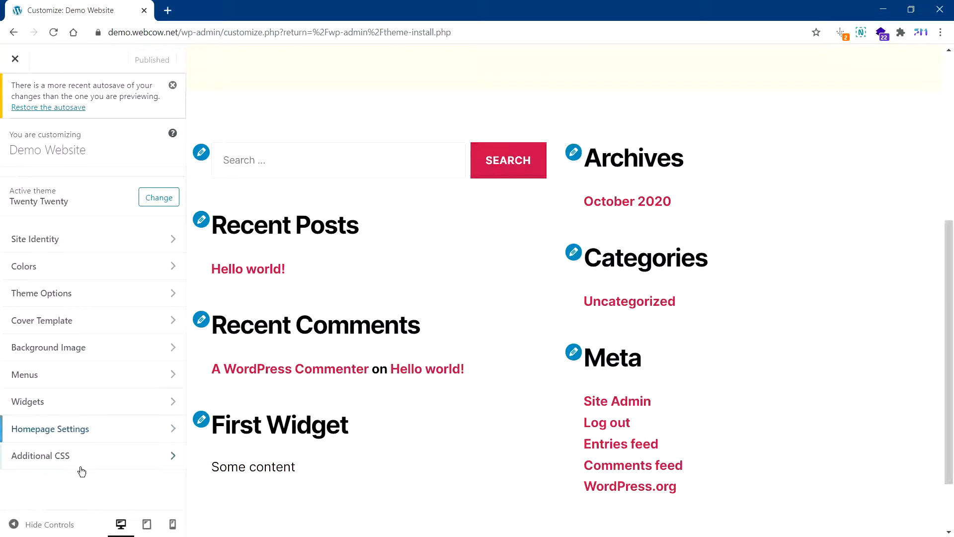
pyautogui.click(23, 62)
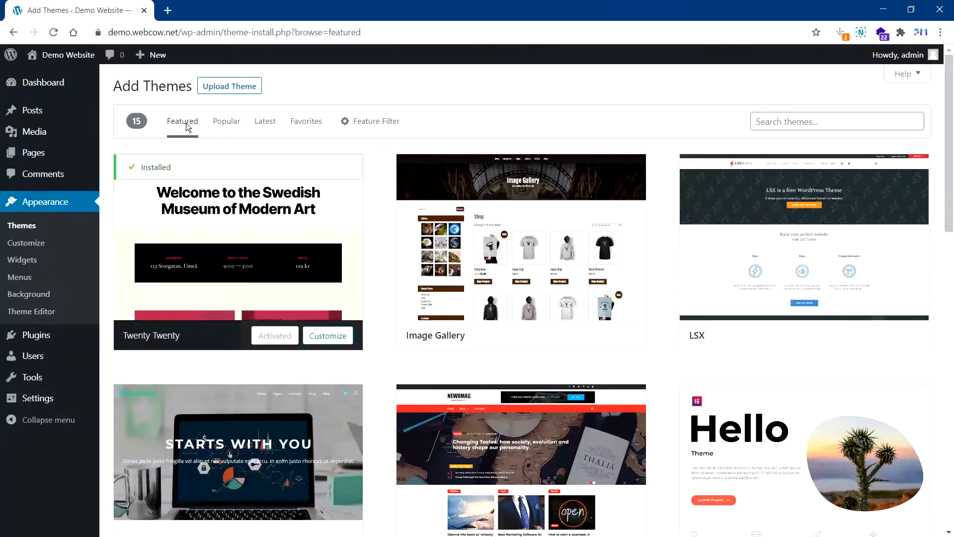
# Step: Open the Widgets page, visit the live site in a new browser tab, and examine its footer widgets
pyautogui.click(28, 265)
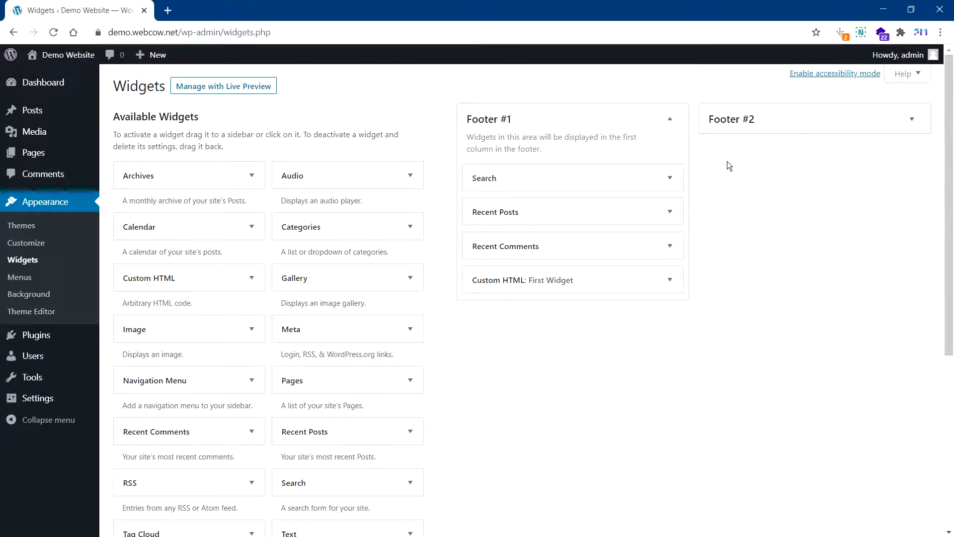
pyautogui.moveTo(73, 58)
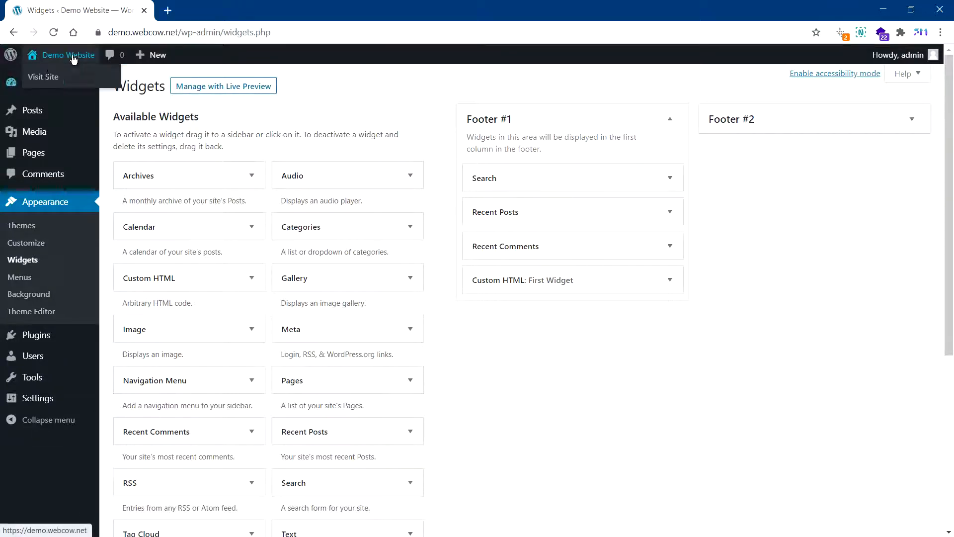
pyautogui.click(43, 77)
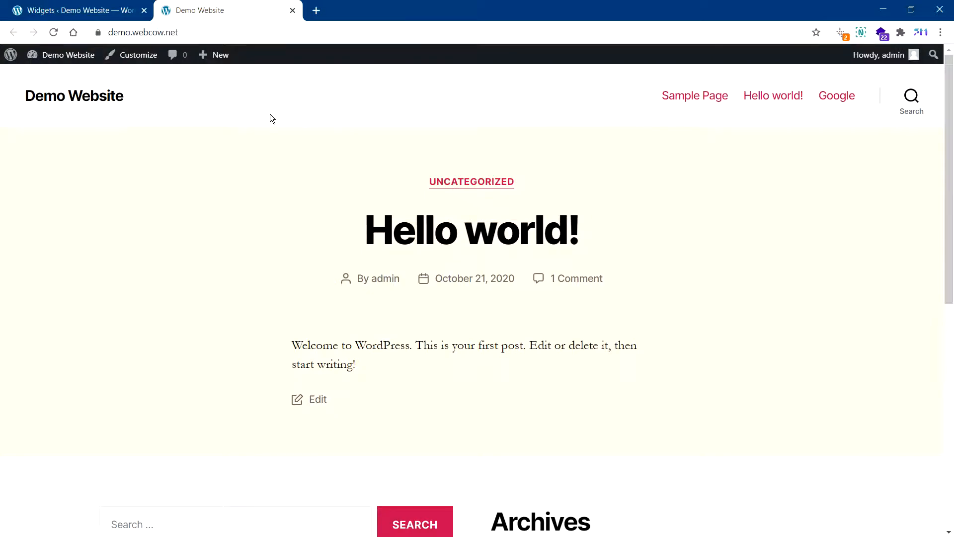
pyautogui.scroll(-9, 270, 119)
pyautogui.scroll(3, 341, 422)
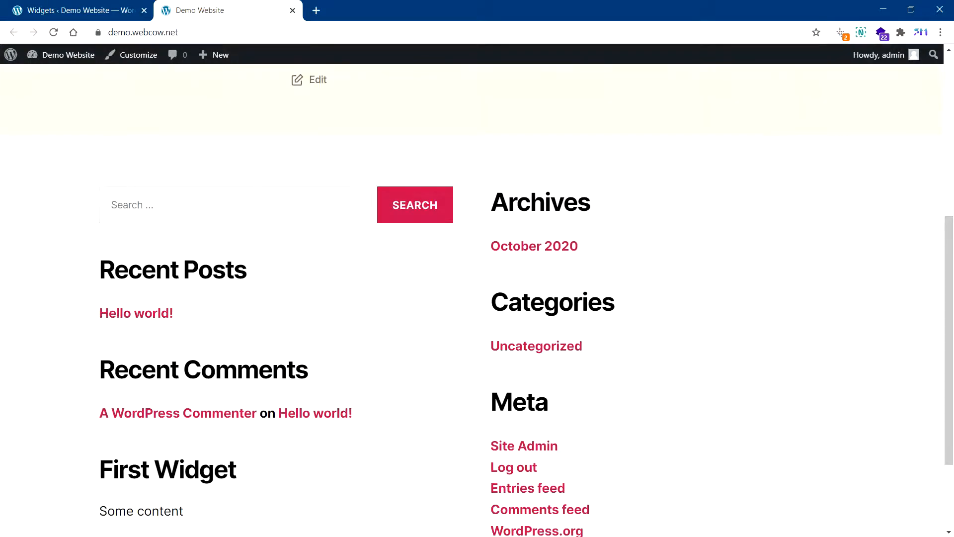
pyautogui.moveTo(945, 237); pyautogui.dragTo(950, 333)
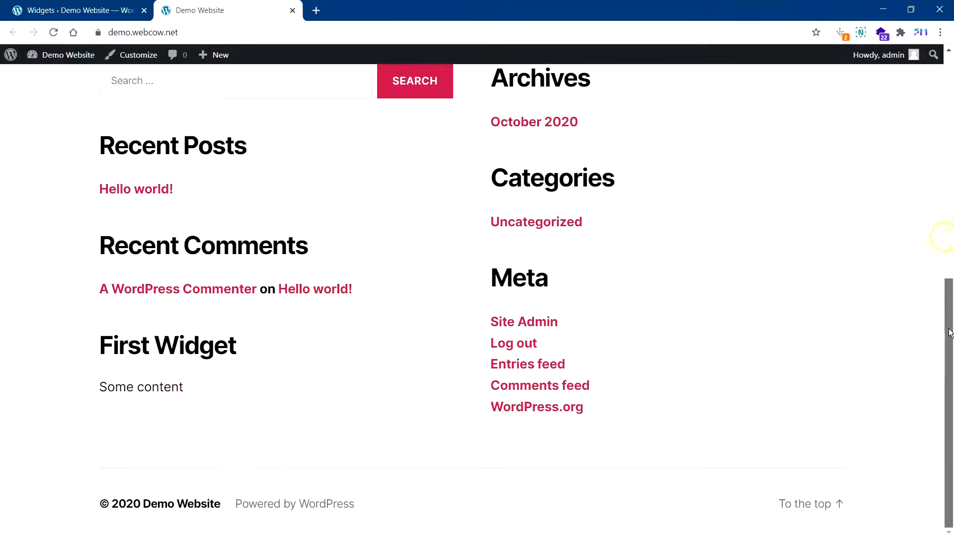
pyautogui.scroll(1, 952, 297)
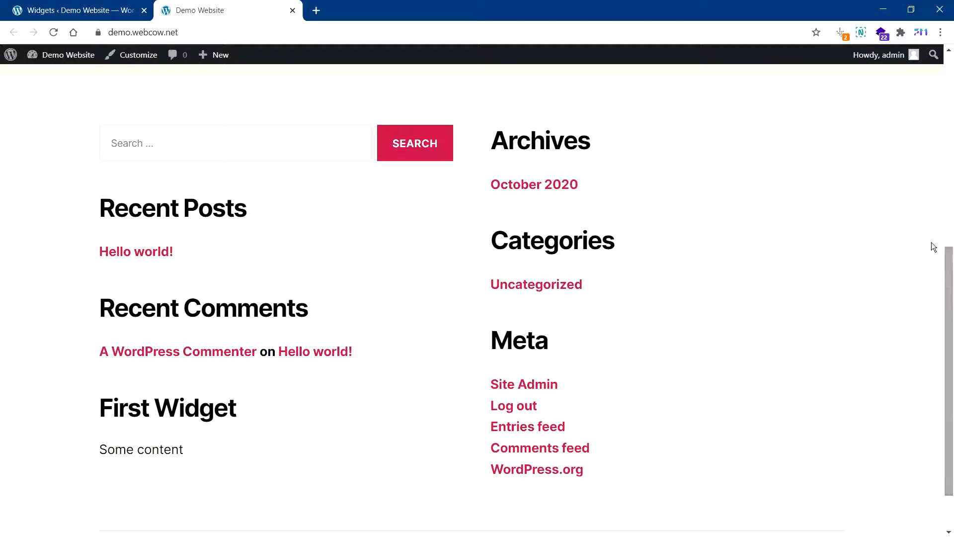
# Step: Back on the Widgets page, delete the "First Widget" Custom HTML widget from Footer #1 and add a Navigation Menu widget to Footer #2
pyautogui.click(86, 7)
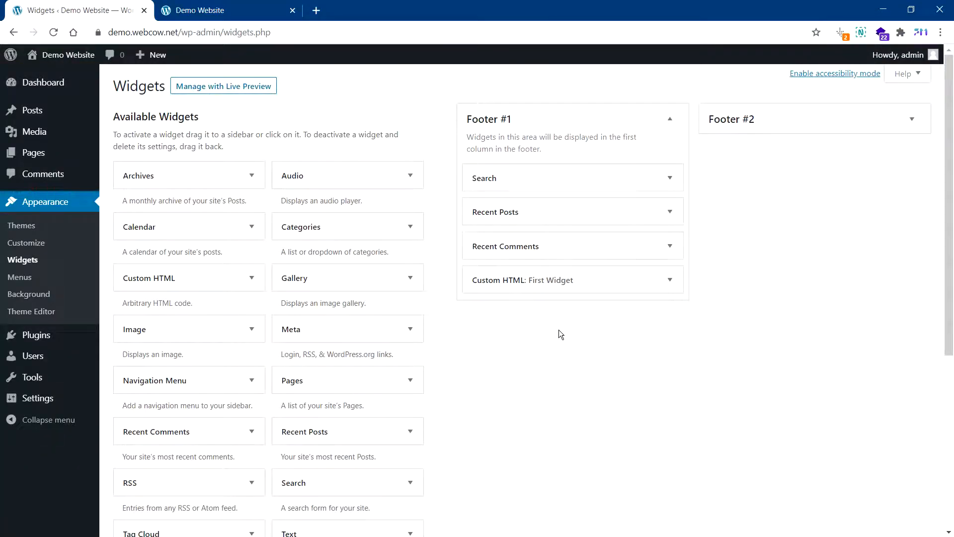
pyautogui.click(672, 281)
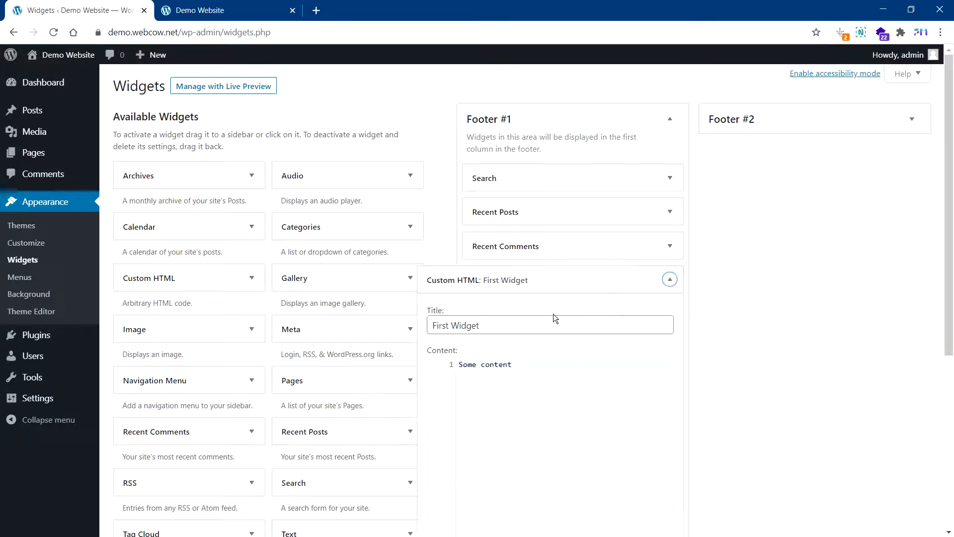
pyautogui.scroll(-5, 558, 330)
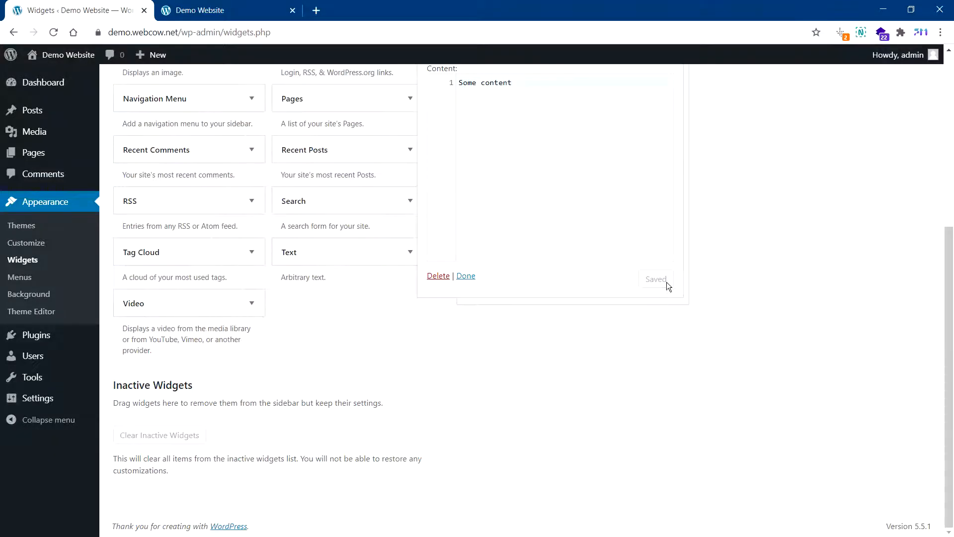
pyautogui.click(431, 276)
pyautogui.scroll(5, 738, 256)
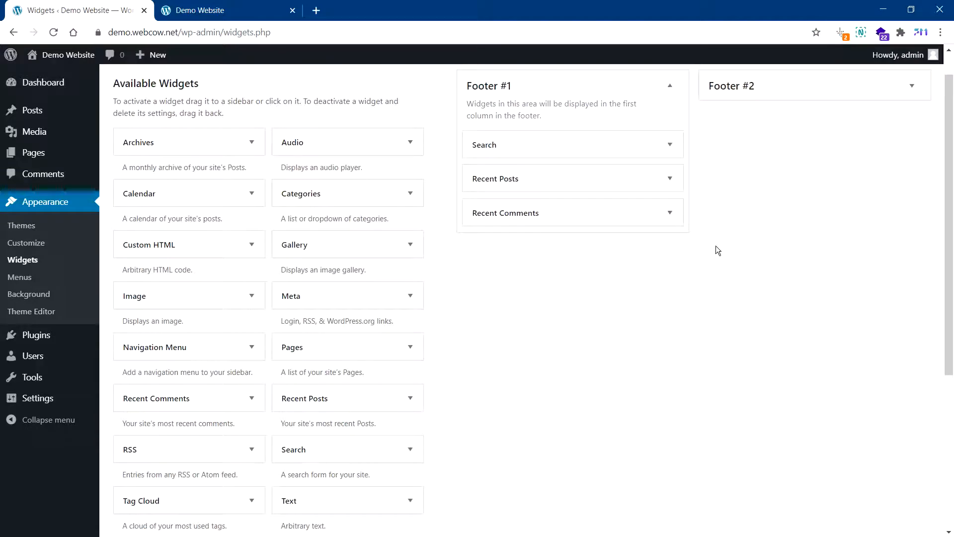
pyautogui.scroll(1, 732, 211)
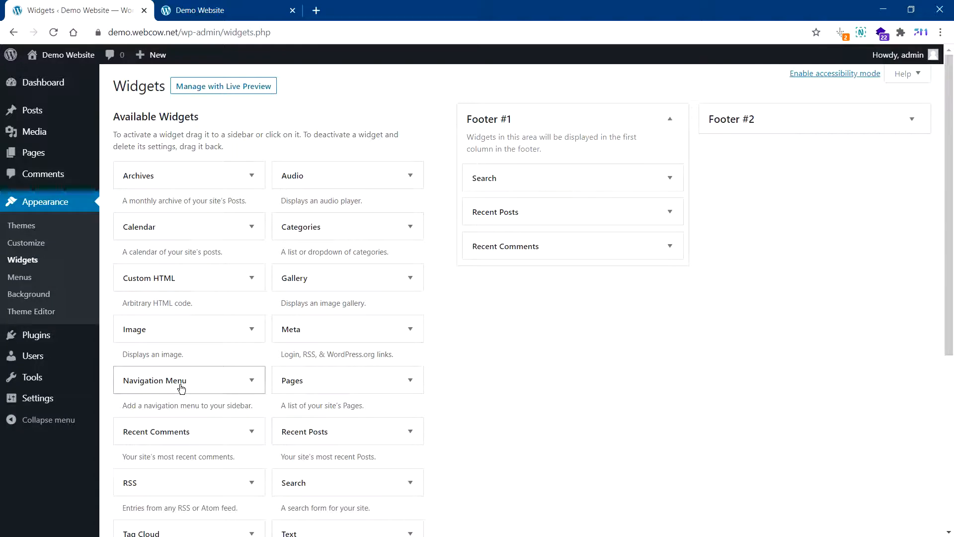
pyautogui.moveTo(181, 386); pyautogui.dragTo(775, 128)
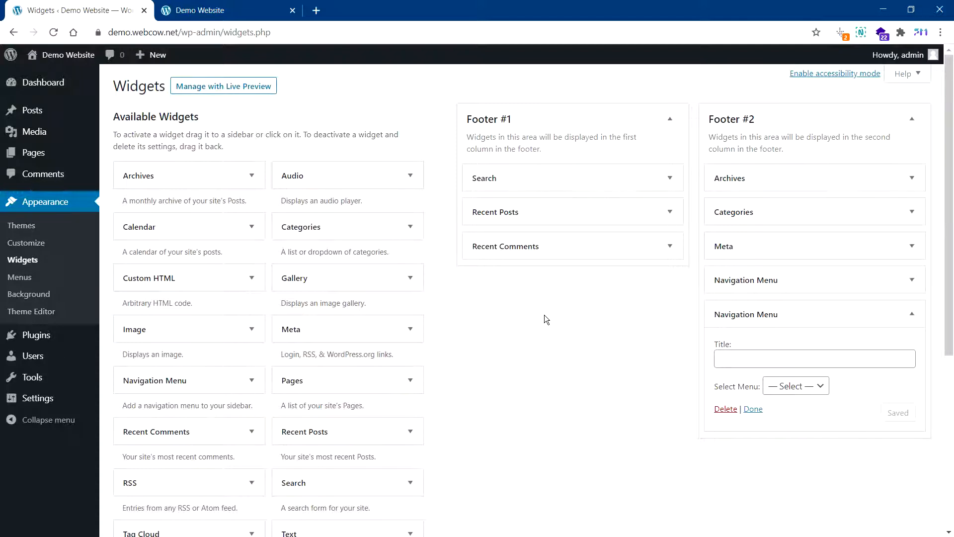
# Step: Open the Menus page, check the header navigation on the live site, and return to the menu editor
pyautogui.click(18, 280)
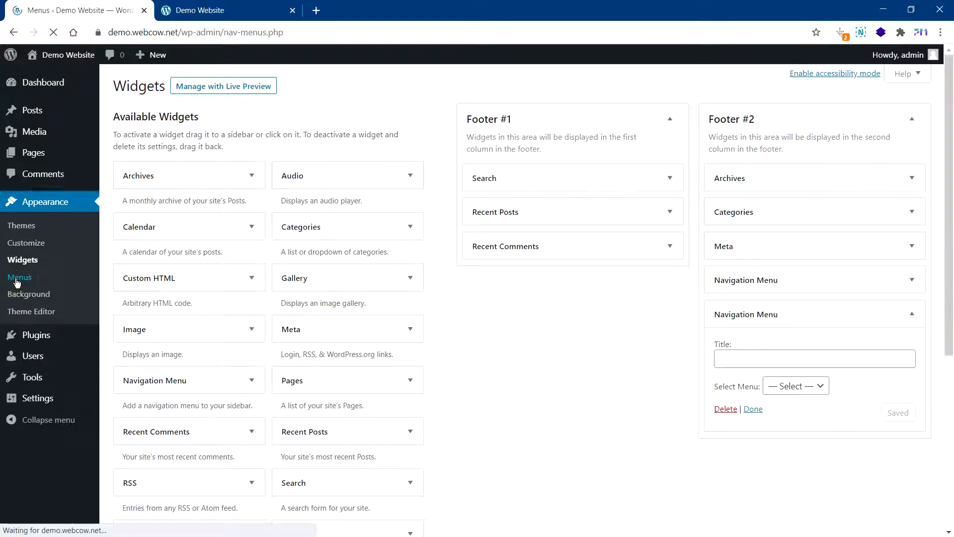
pyautogui.click(236, 14)
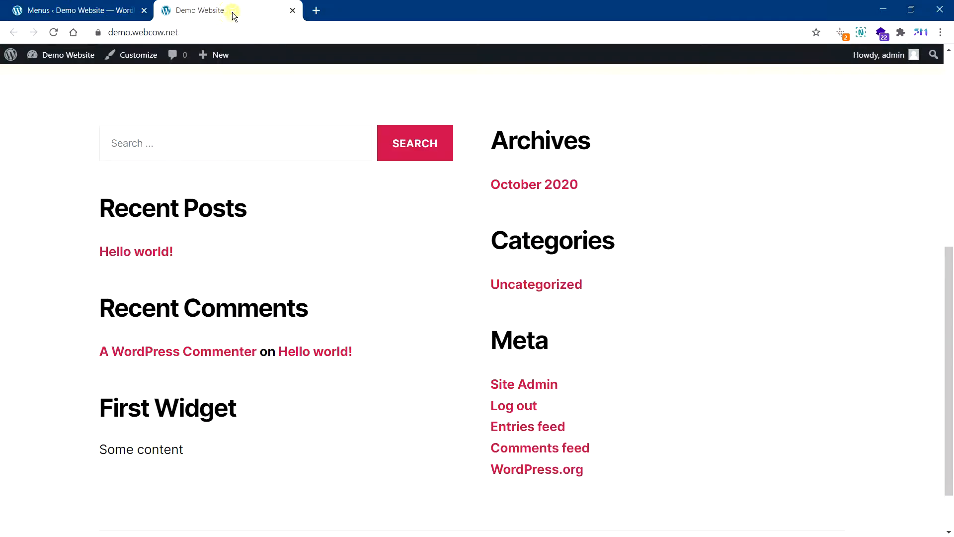
pyautogui.scroll(8, 520, 255)
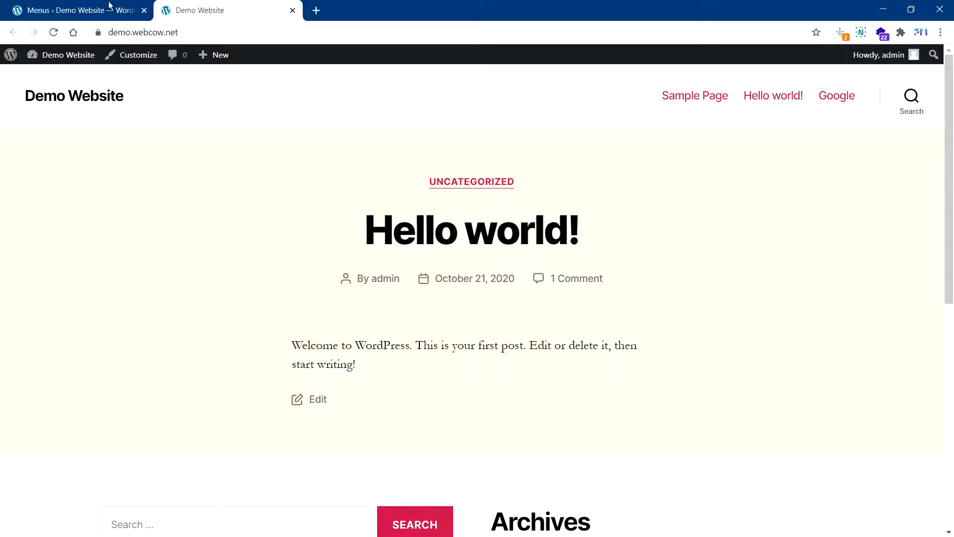
pyautogui.click(83, 8)
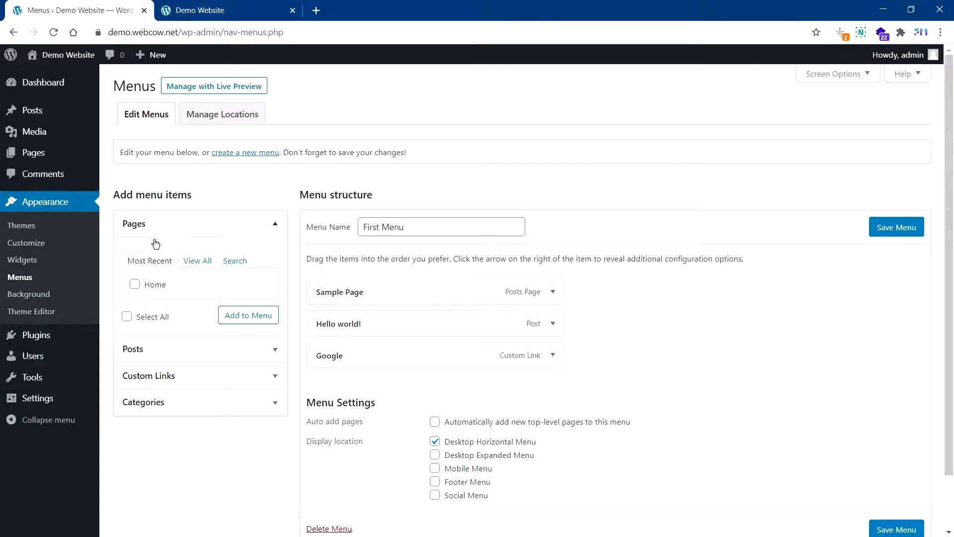
# Step: Review the posts, custom links, categories and pages available as menu items
pyautogui.click(170, 352)
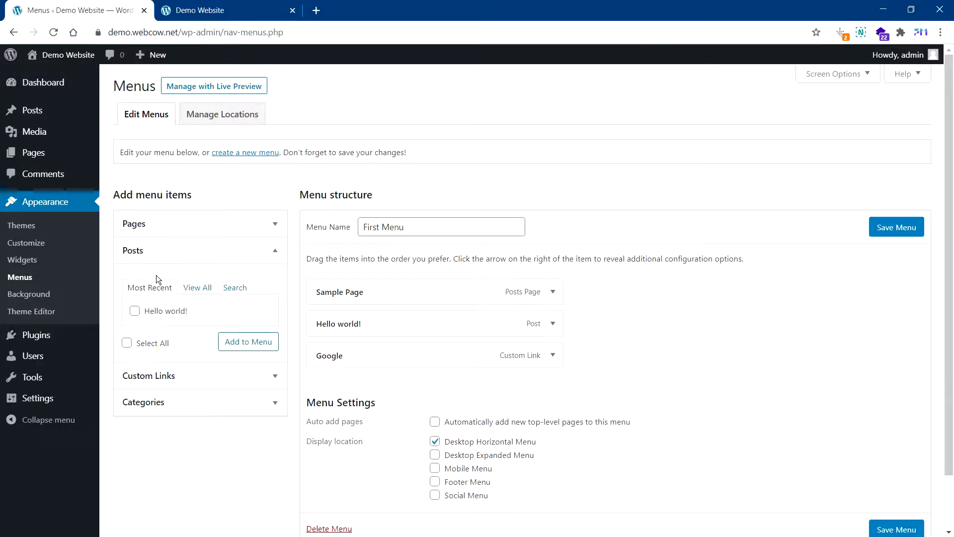
pyautogui.click(180, 375)
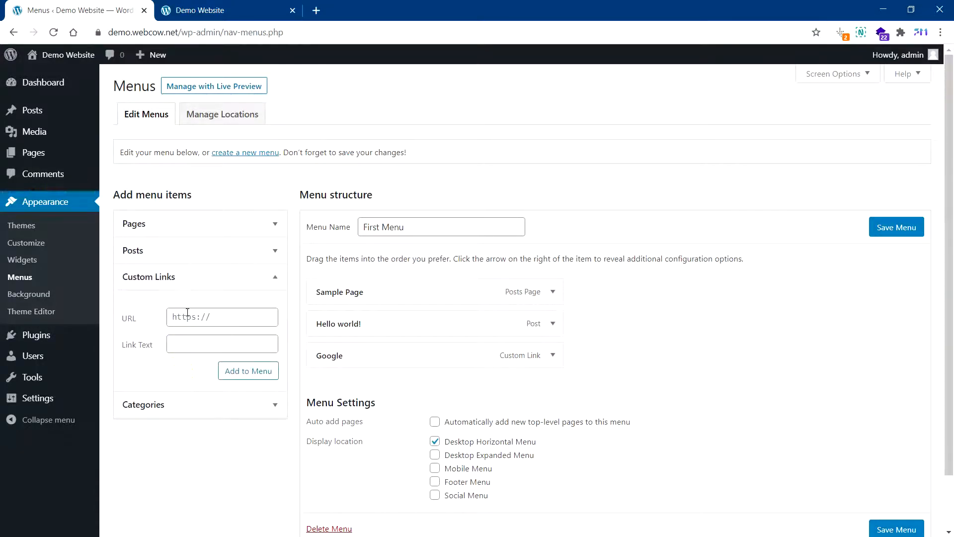
pyautogui.click(181, 409)
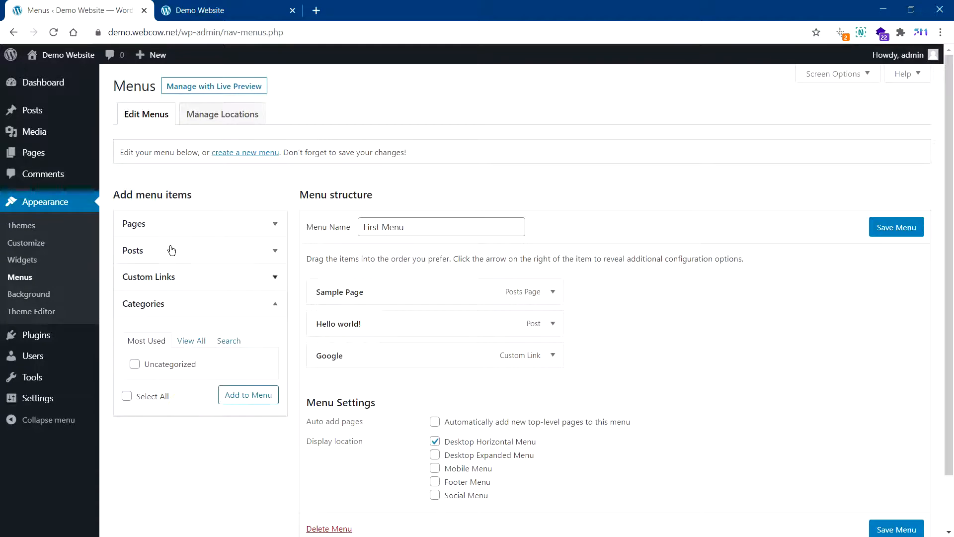
pyautogui.click(172, 227)
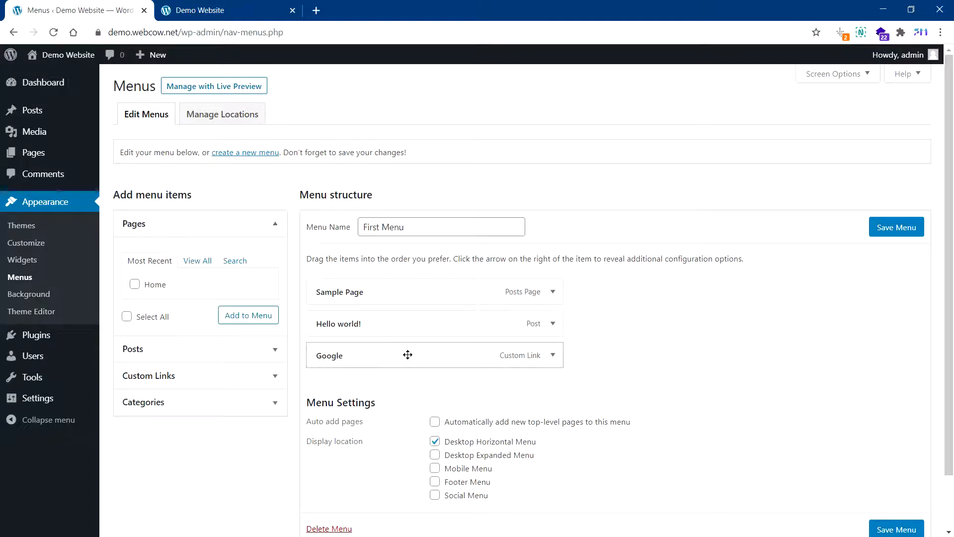
# Step: Add the Home page to First Menu and move it to the first position, above Sample Page
pyautogui.click(135, 285)
pyautogui.click(249, 316)
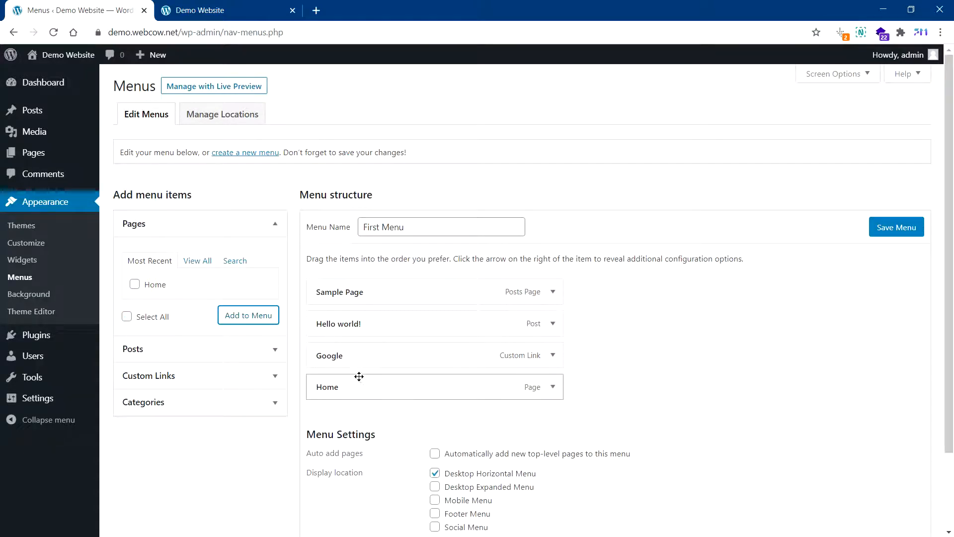
pyautogui.moveTo(347, 385); pyautogui.dragTo(348, 295)
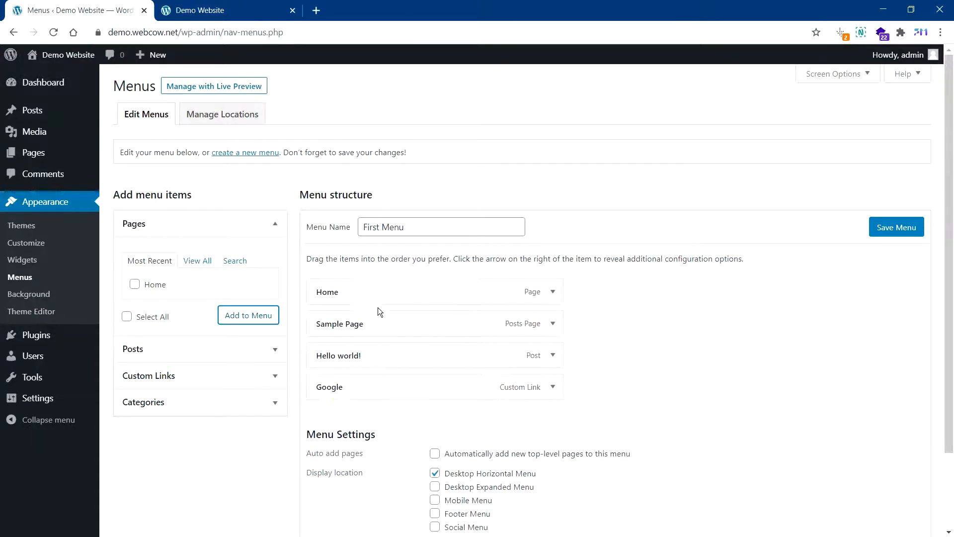
# Step: Nest Google as a sub item of Home and Sample Page as a sub item of Google, saving First Menu after each change
pyautogui.moveTo(347, 388); pyautogui.dragTo(437, 318)
pyautogui.click(887, 229)
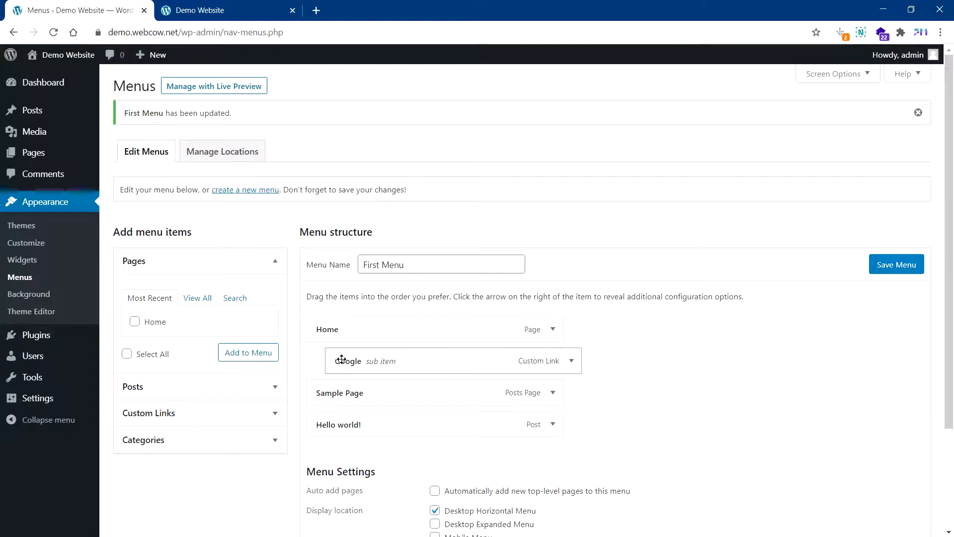
pyautogui.moveTo(349, 389); pyautogui.dragTo(390, 387)
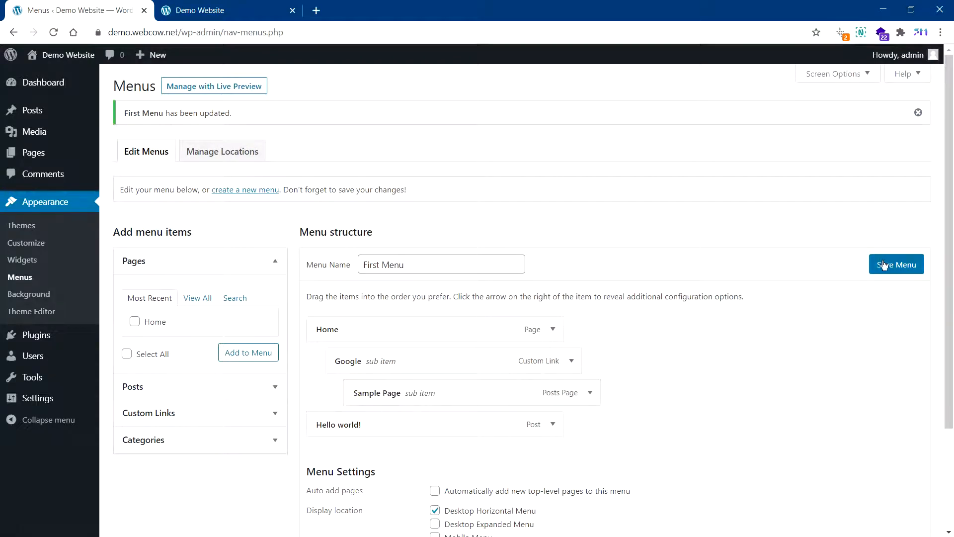
pyautogui.click(887, 264)
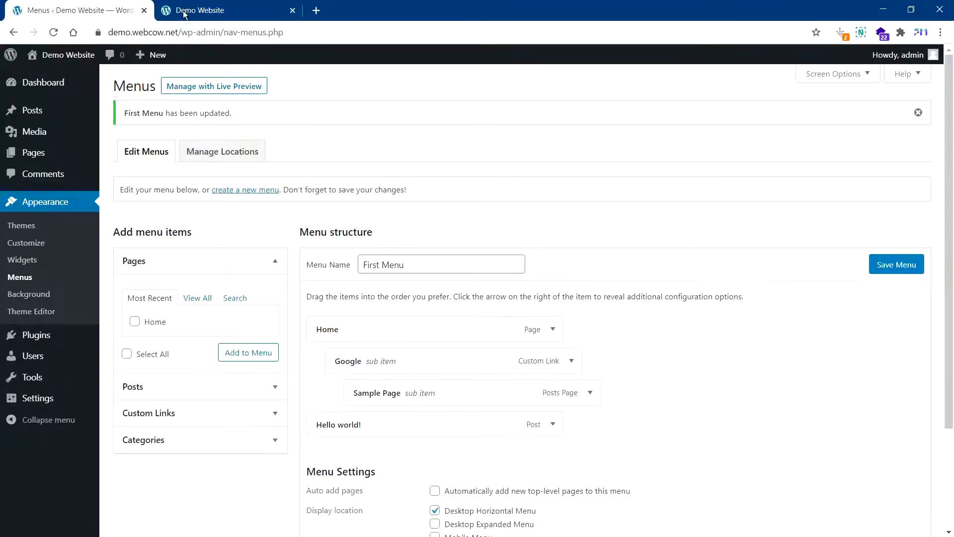
# Step: Reload the live site, inspect the nested items under Home in the header navigation, and return to the menu editor
pyautogui.click(219, 10)
pyautogui.click(53, 32)
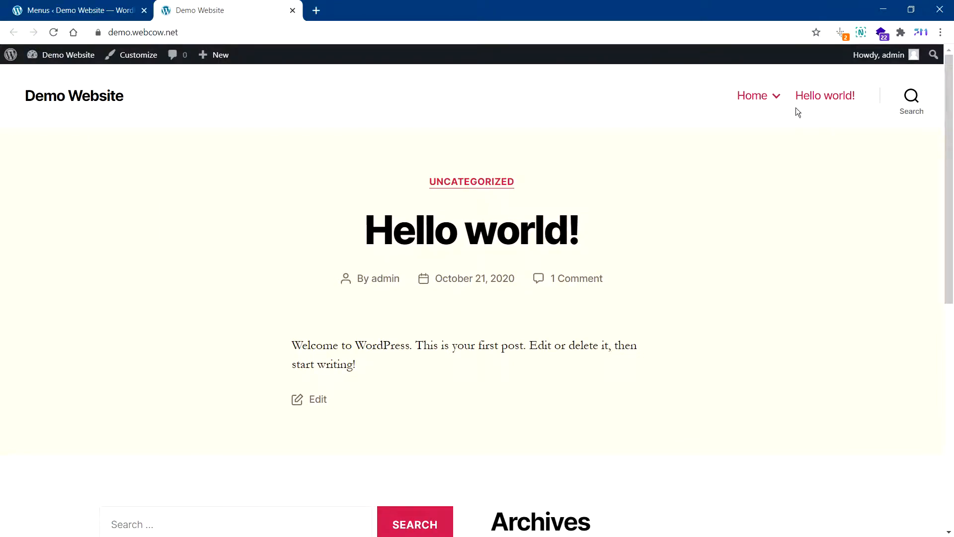
pyautogui.moveTo(773, 95)
pyautogui.moveTo(722, 144)
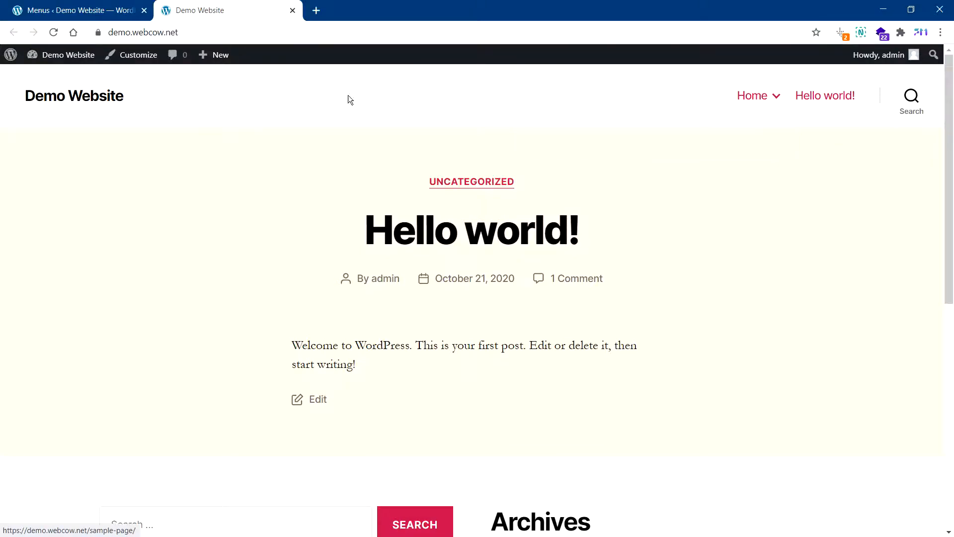
pyautogui.click(60, 10)
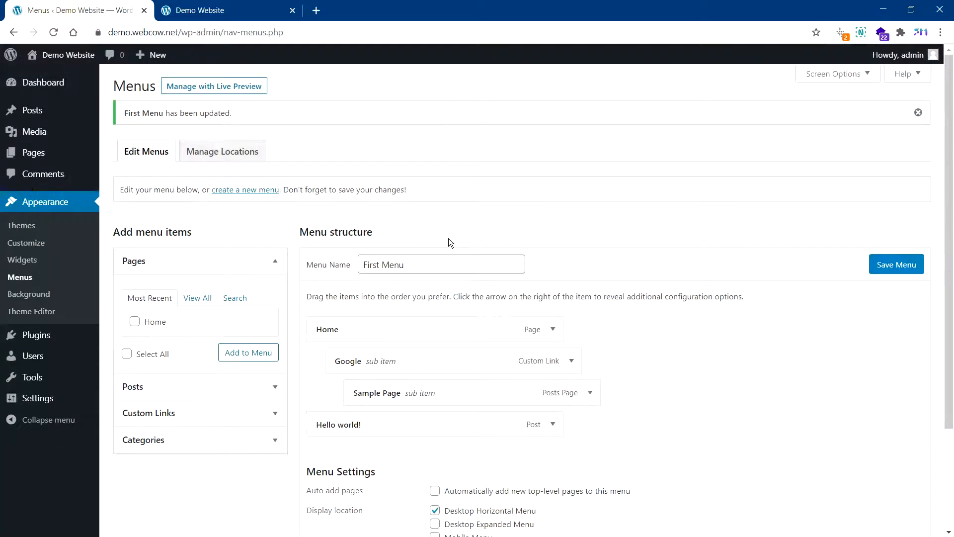
# Step: Review First Menu's display location settings and the theme's menu locations, comparing them with the live site's header and footer
pyautogui.scroll(-3, 449, 237)
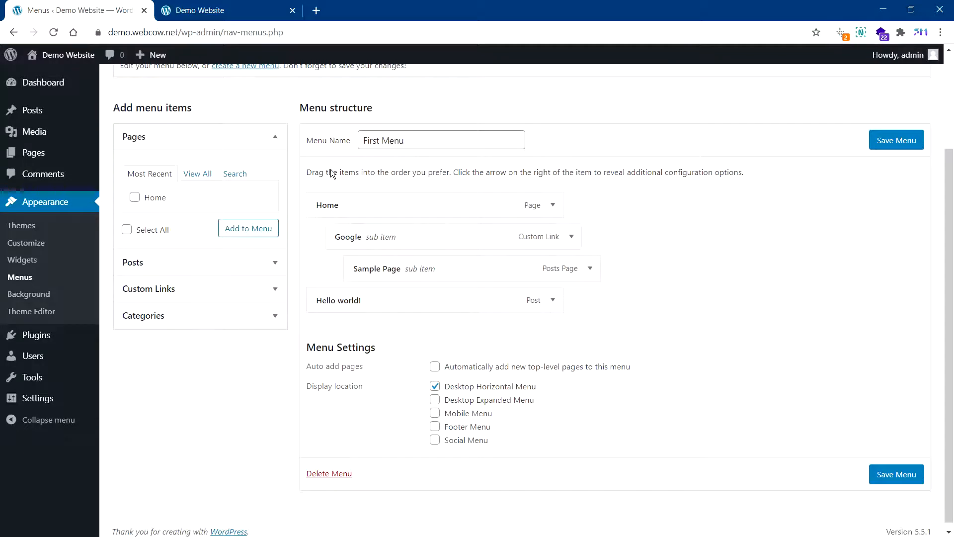
pyautogui.scroll(3, 279, 171)
pyautogui.click(192, 152)
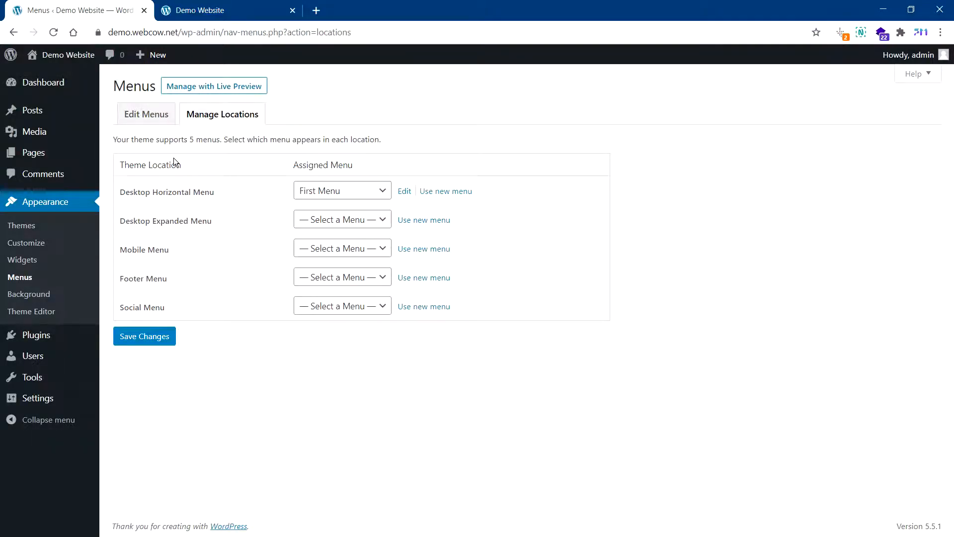
pyautogui.click(249, 10)
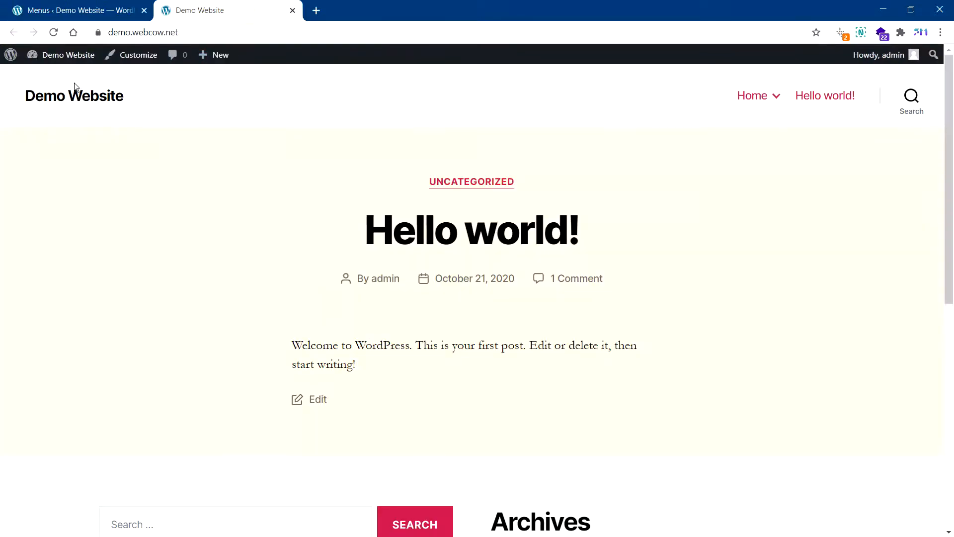
pyautogui.moveTo(946, 189); pyautogui.dragTo(949, 449)
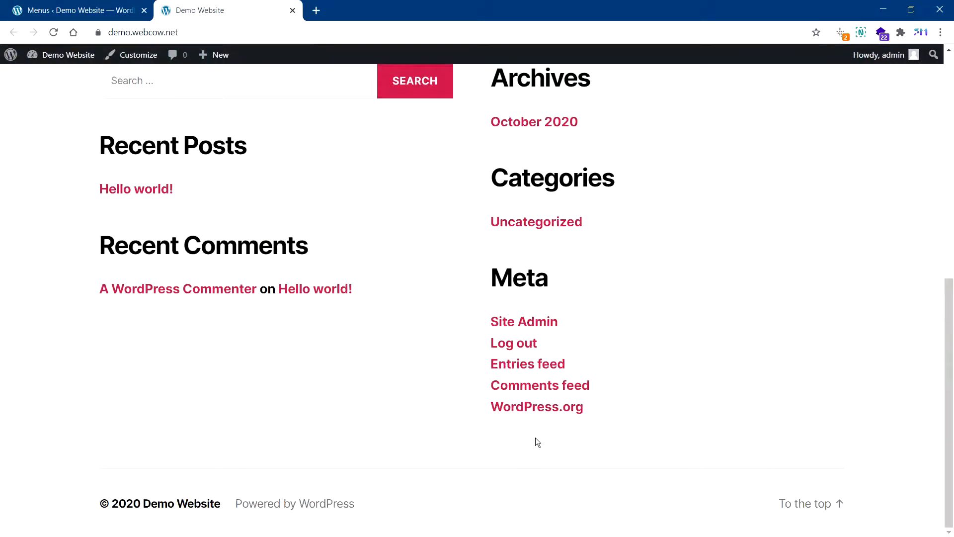
pyautogui.scroll(10, 536, 441)
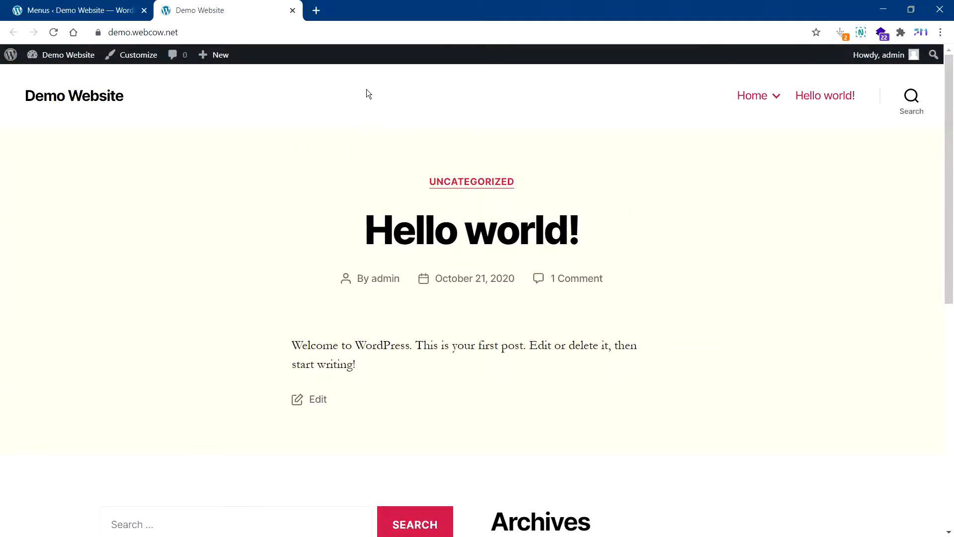
pyautogui.click(109, 19)
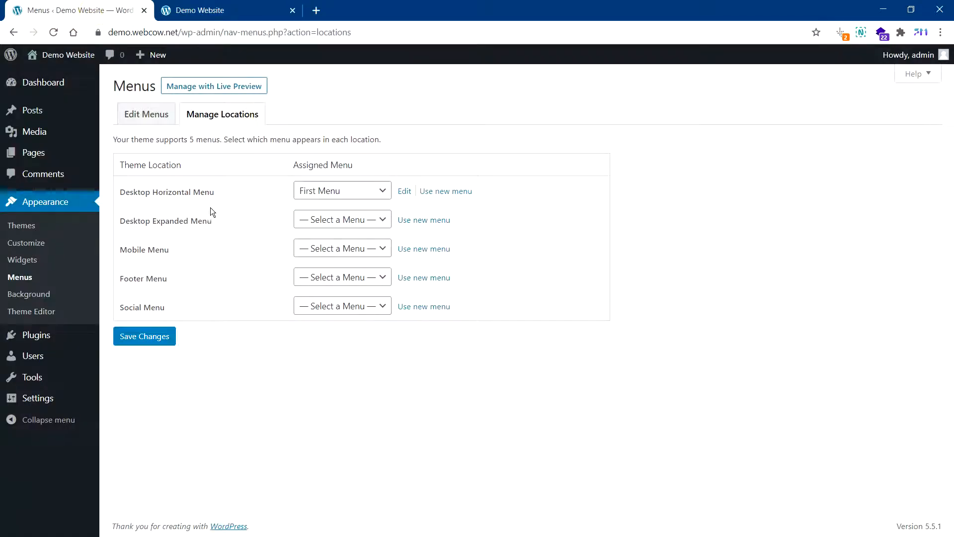
# Step: Check the menu's name in the menu editor, then compare its assigned theme location with the navigation on the live site
pyautogui.click(145, 114)
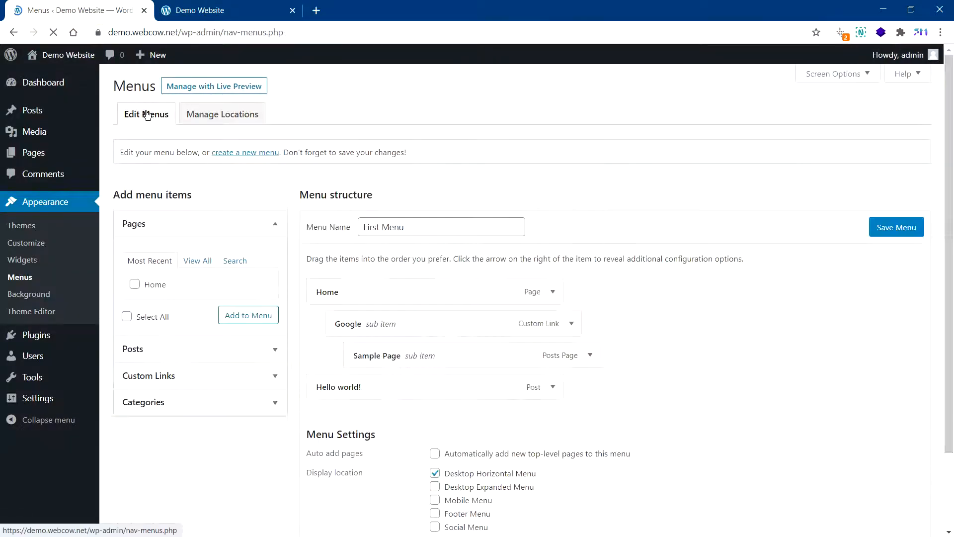
pyautogui.tripleClick(409, 224)
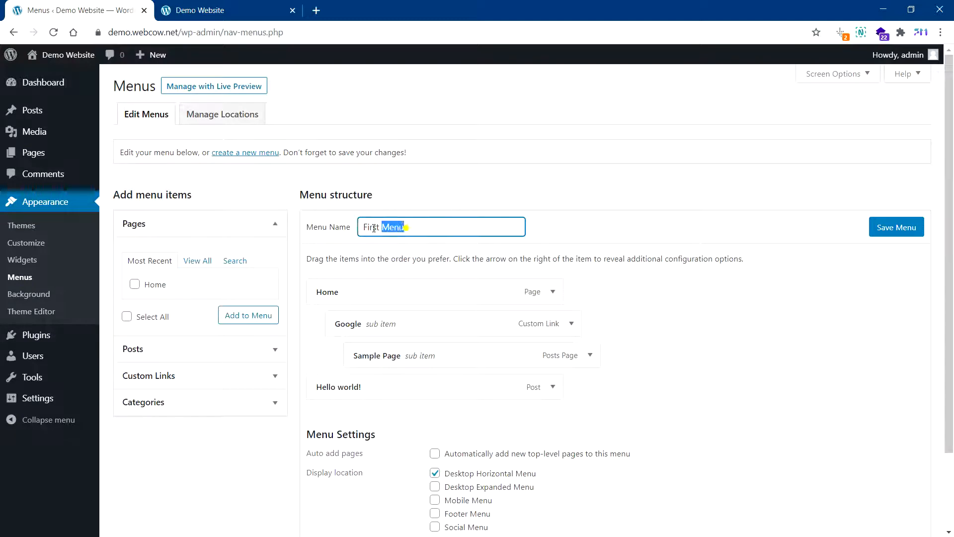
pyautogui.click(230, 115)
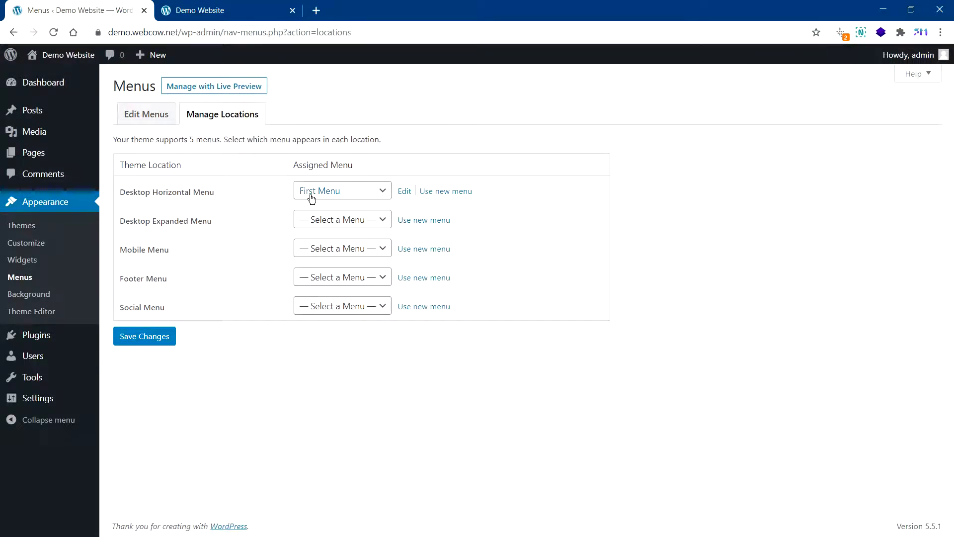
pyautogui.click(219, 9)
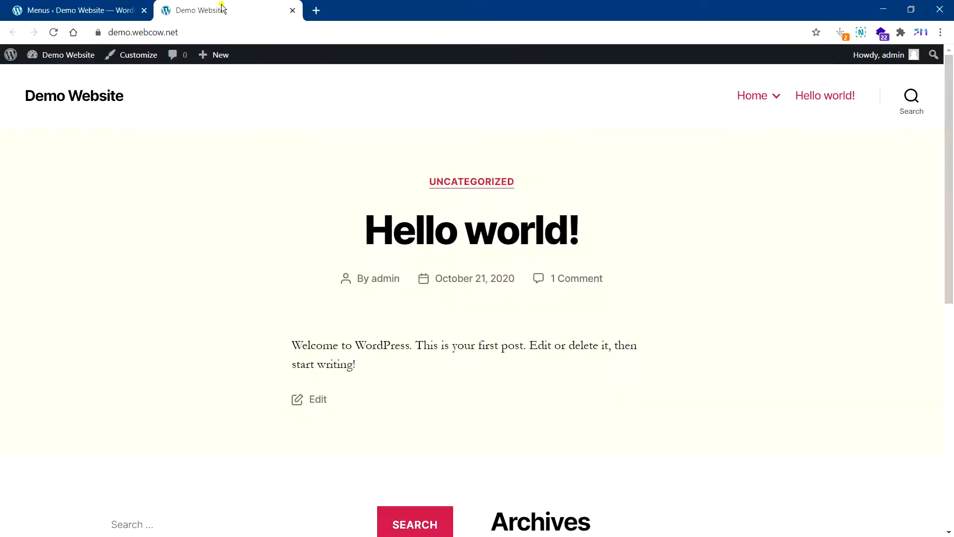
# Step: Assign First Menu to the Desktop Expanded Menu location and save the menu locations
pyautogui.click(109, 14)
pyautogui.click(336, 219)
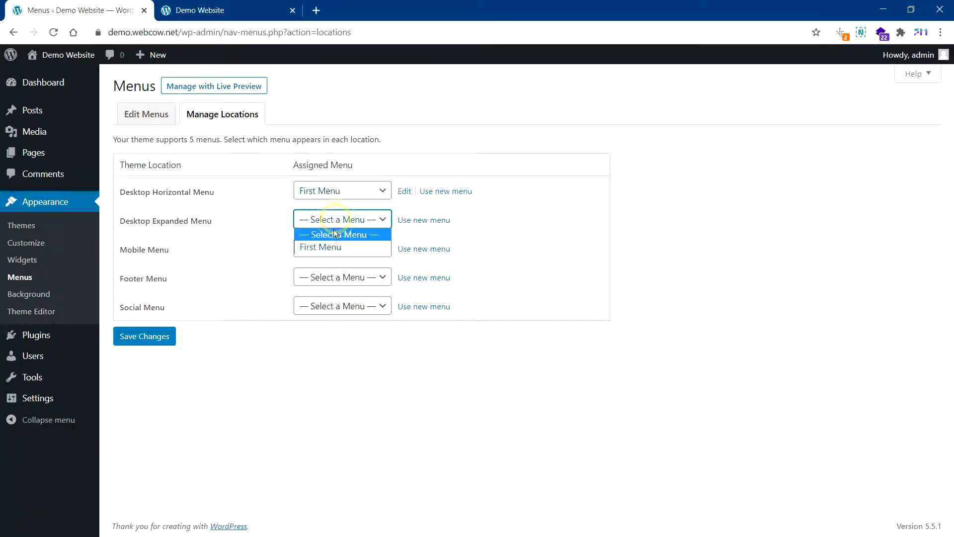
pyautogui.click(332, 246)
pyautogui.click(142, 335)
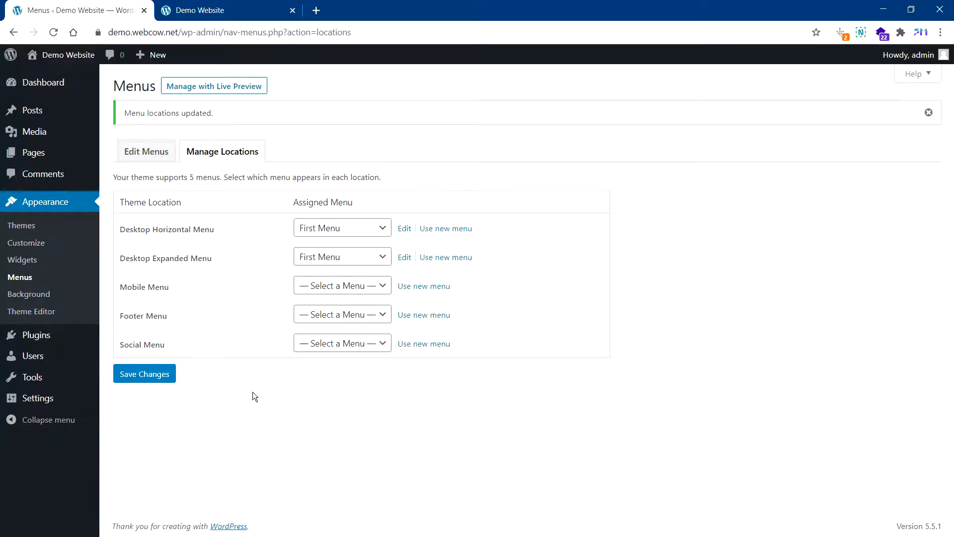
# Step: Review the installed plugins and browse the featured plugins and popular tags available for adding new ones
pyautogui.moveTo(31, 337)
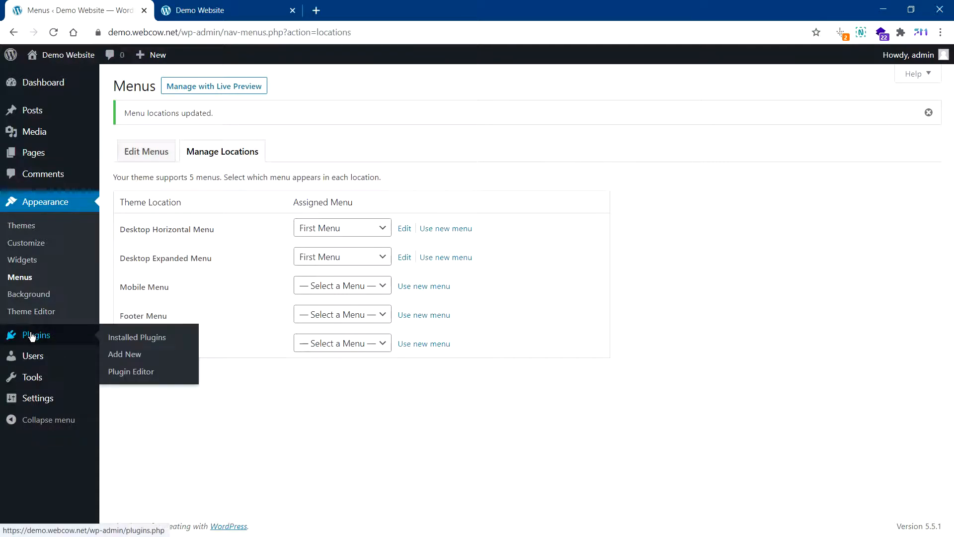
pyautogui.click(59, 337)
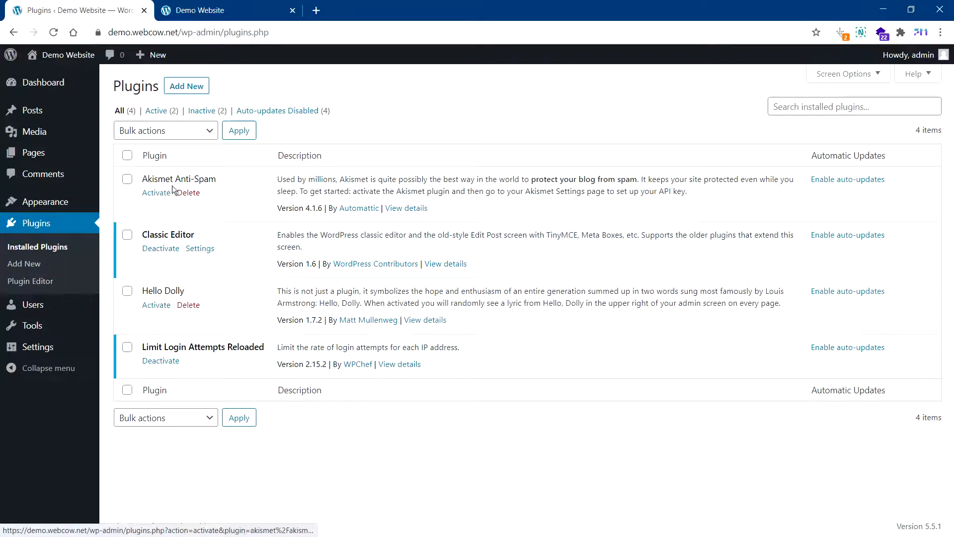
pyautogui.click(188, 89)
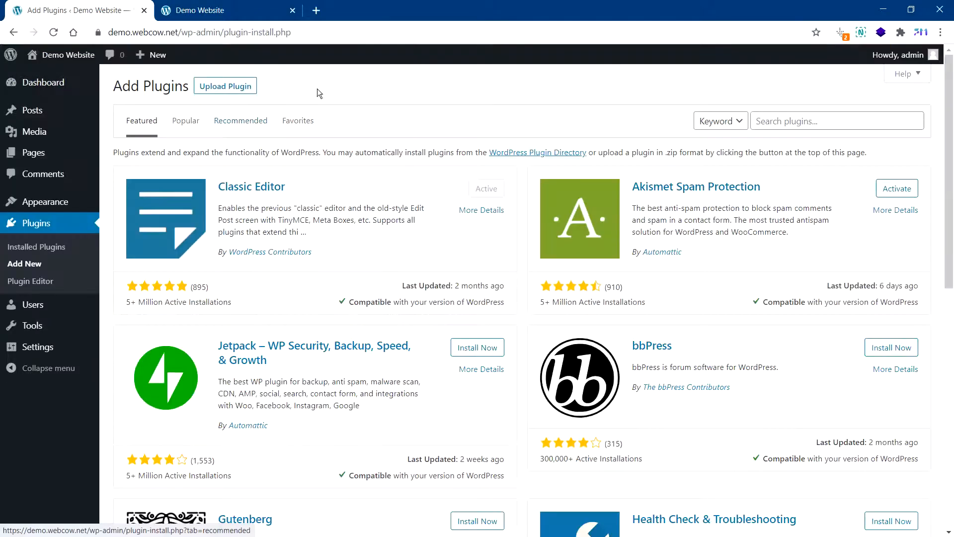
pyautogui.scroll(-10, 379, 219)
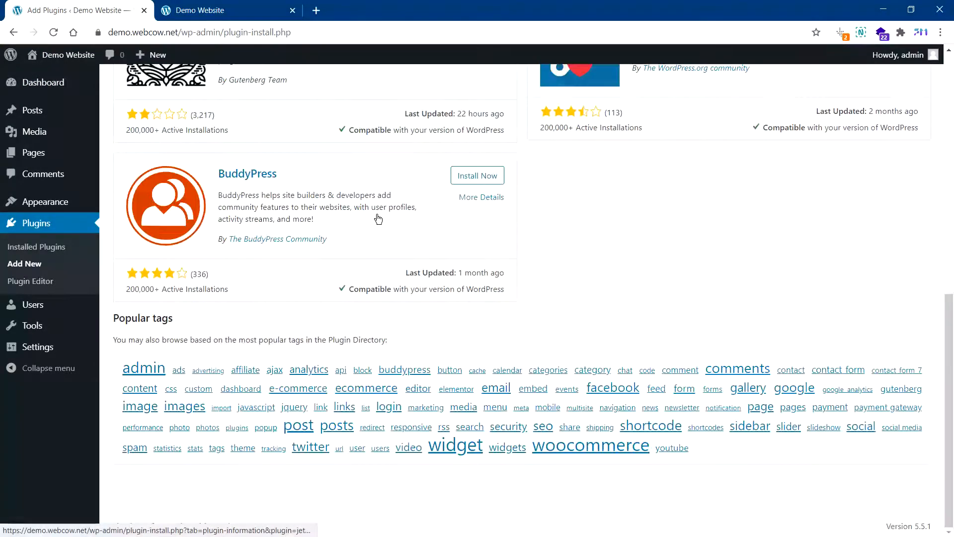
pyautogui.scroll(10, 379, 218)
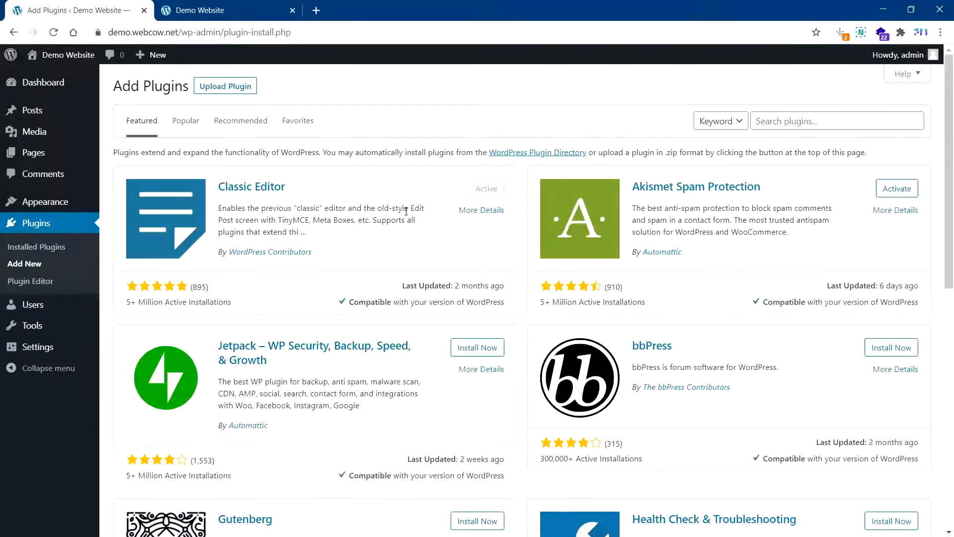
pyautogui.scroll(-5, 464, 273)
pyautogui.scroll(5, 464, 273)
# Step: Search the plugin directory for "yoast", then install and activate the Yoast SEO plugin
pyautogui.click(785, 123)
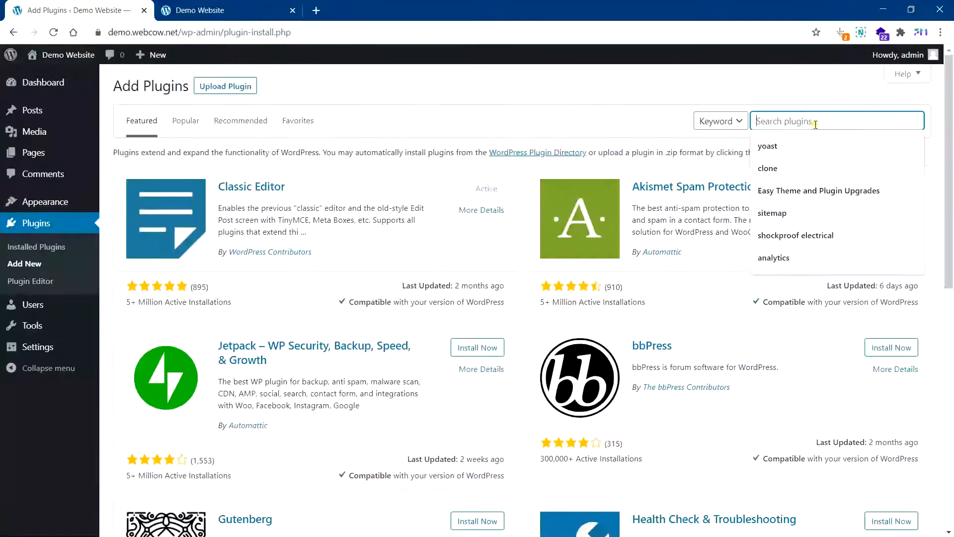
pyautogui.click(779, 144)
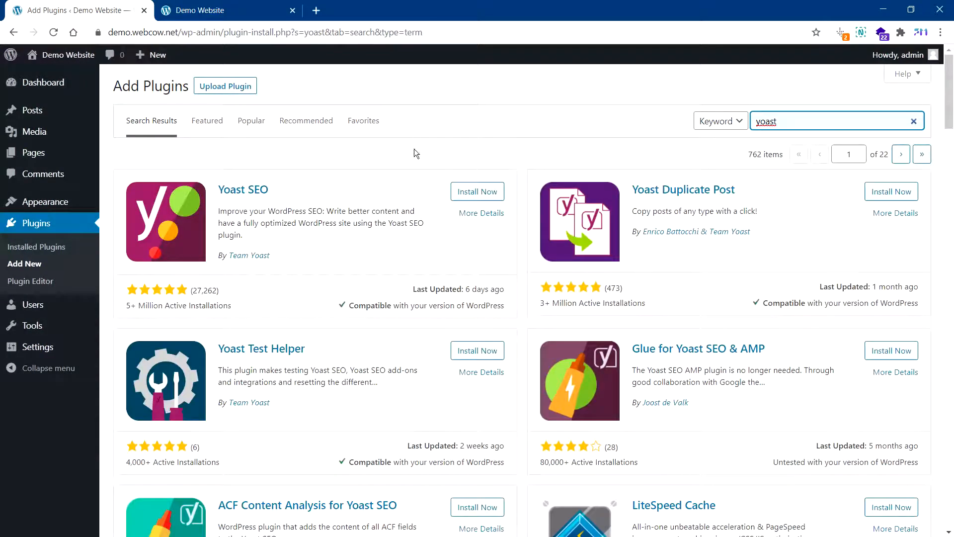
pyautogui.click(471, 192)
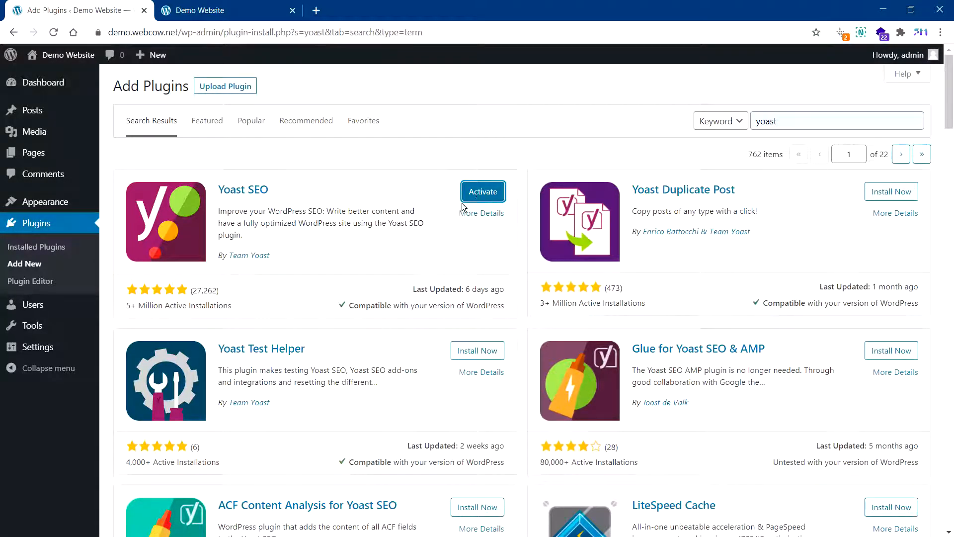
pyautogui.click(481, 196)
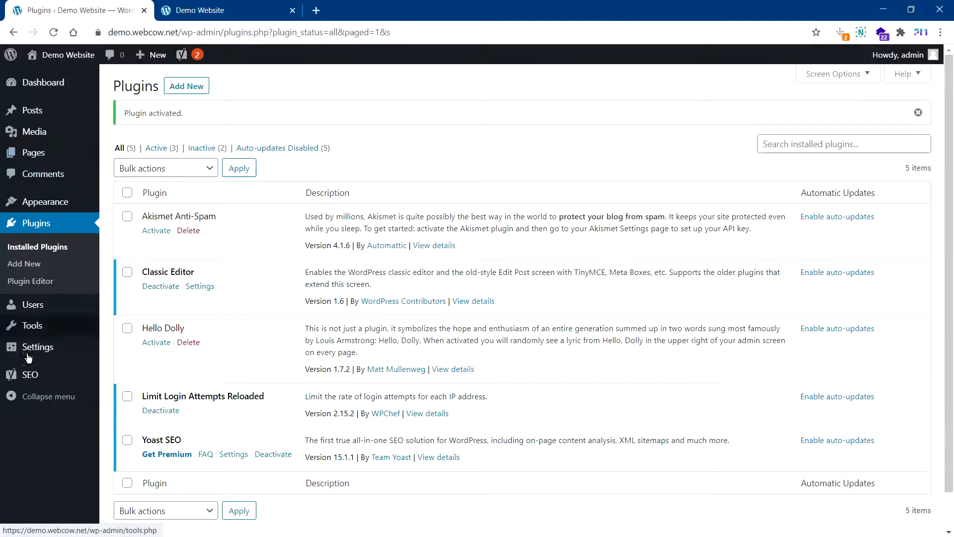
# Step: Look through the admin pages offered under SEO and Settings
pyautogui.moveTo(35, 381)
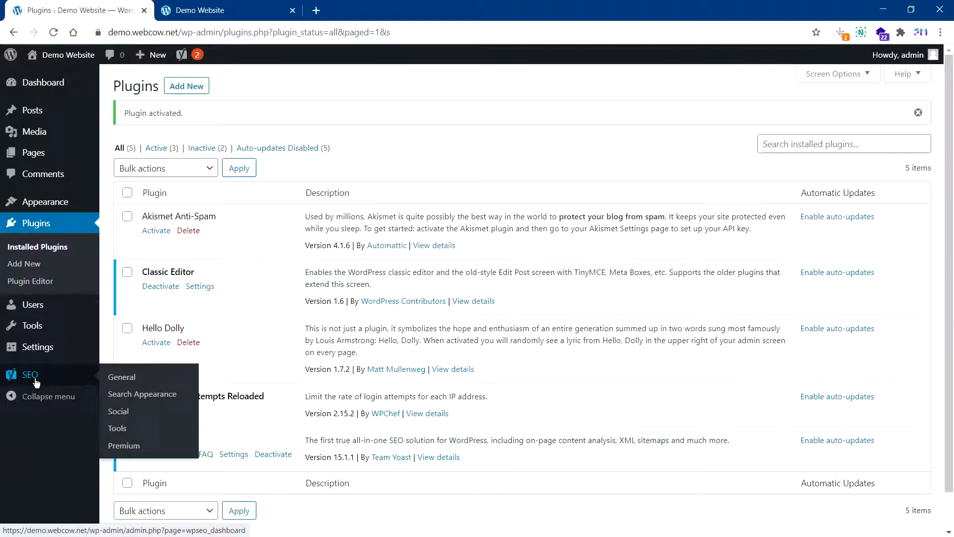
pyautogui.moveTo(37, 348)
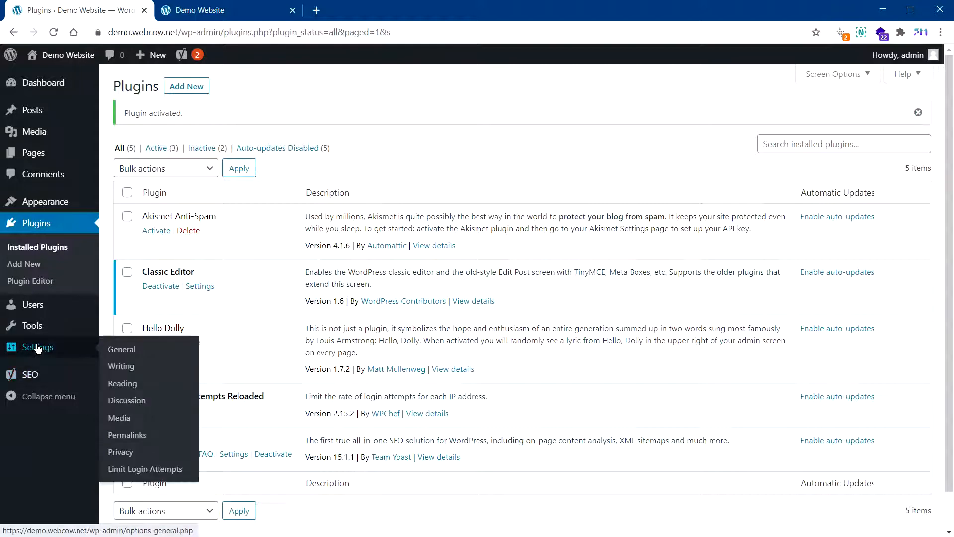
pyautogui.moveTo(40, 327)
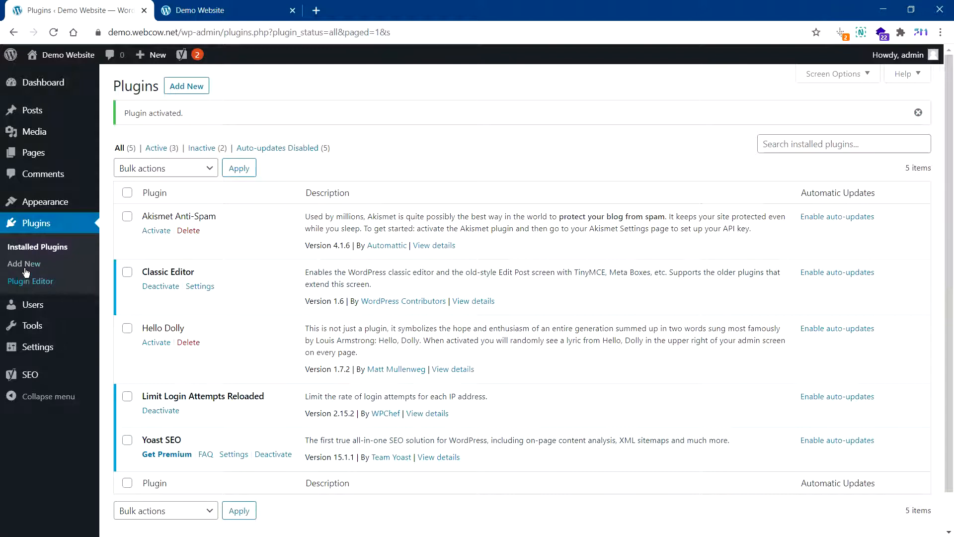
# Step: Open the list of all users and examine the role assigned to the existing account
pyautogui.moveTo(39, 306)
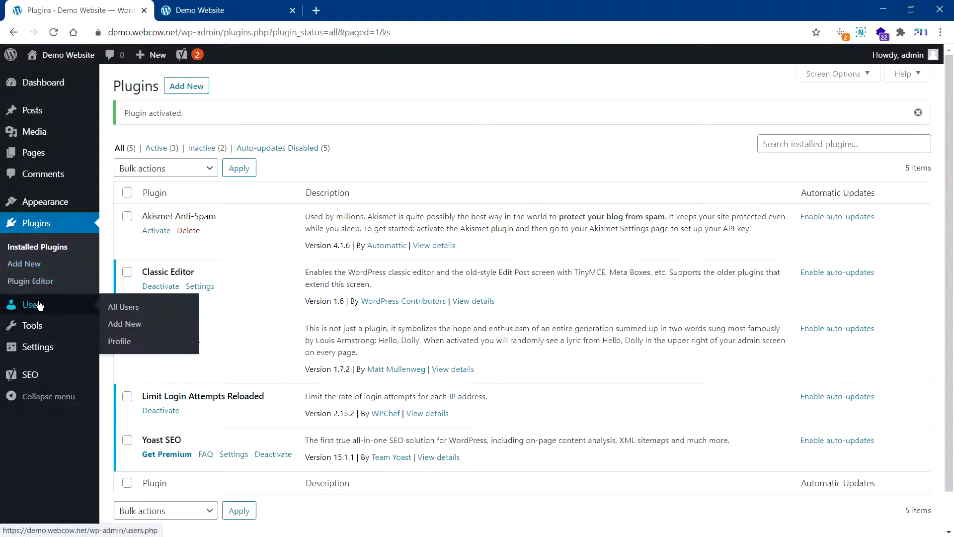
pyautogui.click(38, 306)
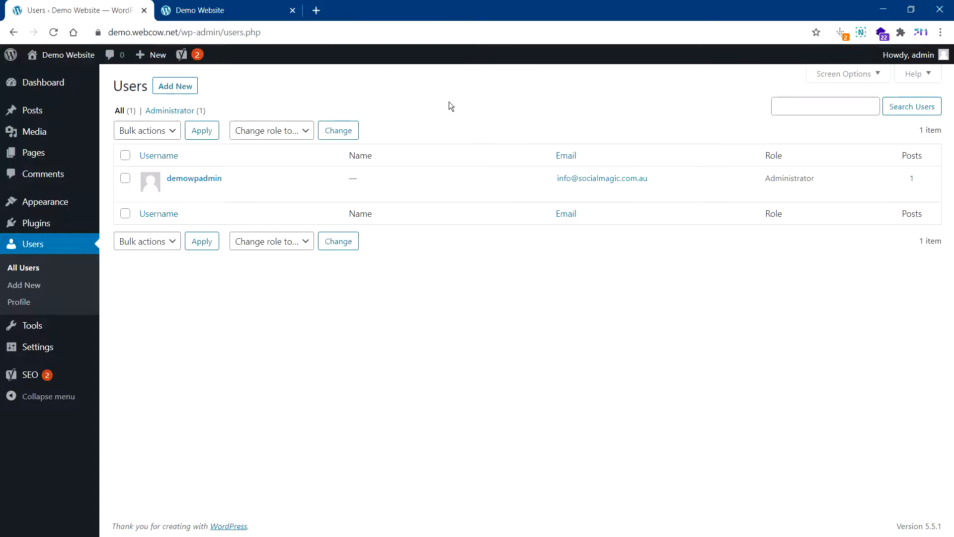
pyautogui.moveTo(343, 176)
pyautogui.moveTo(820, 178); pyautogui.dragTo(768, 182)
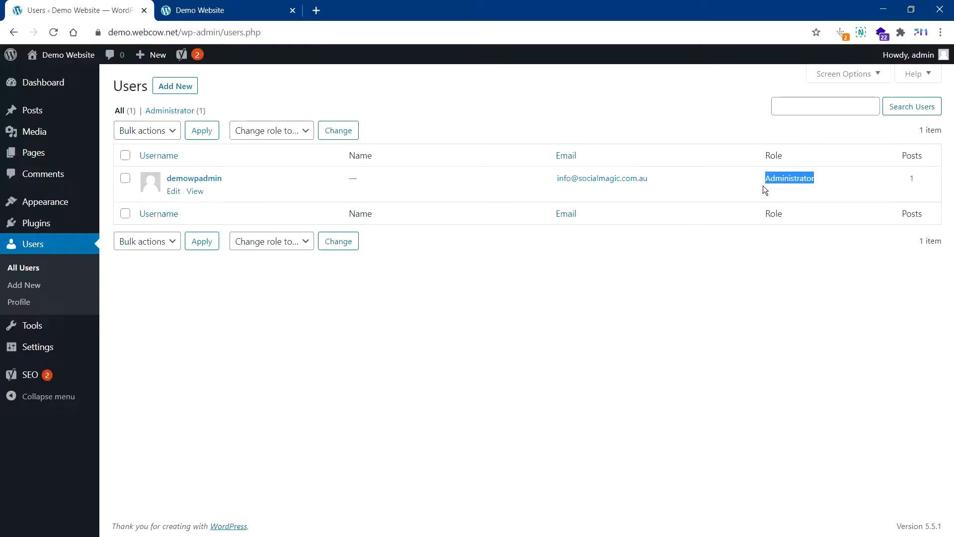
pyautogui.click(475, 92)
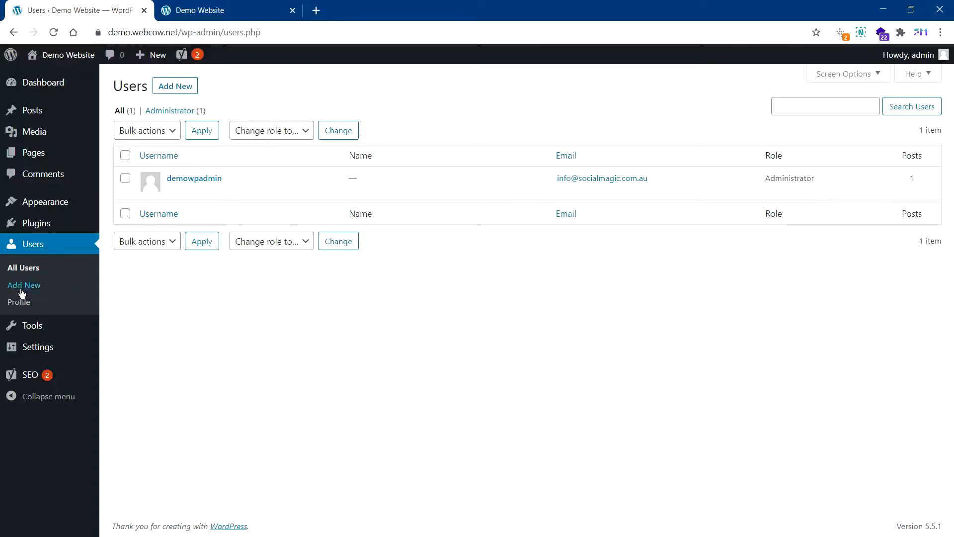
# Step: Open the Available Tools page of the WordPress admin
pyautogui.click(45, 332)
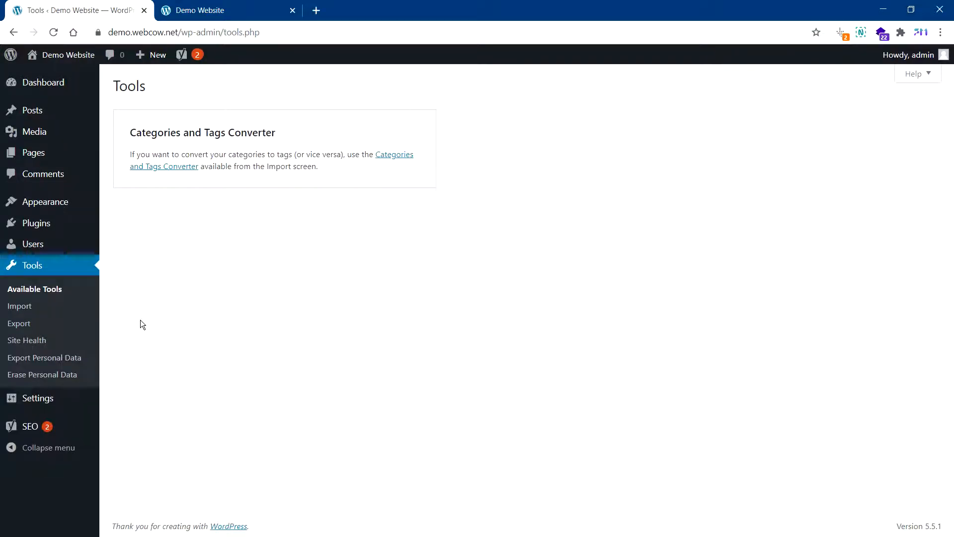
# Step: Look over the Export page's content options and the Site Health status page with its recommended improvements
pyautogui.click(20, 326)
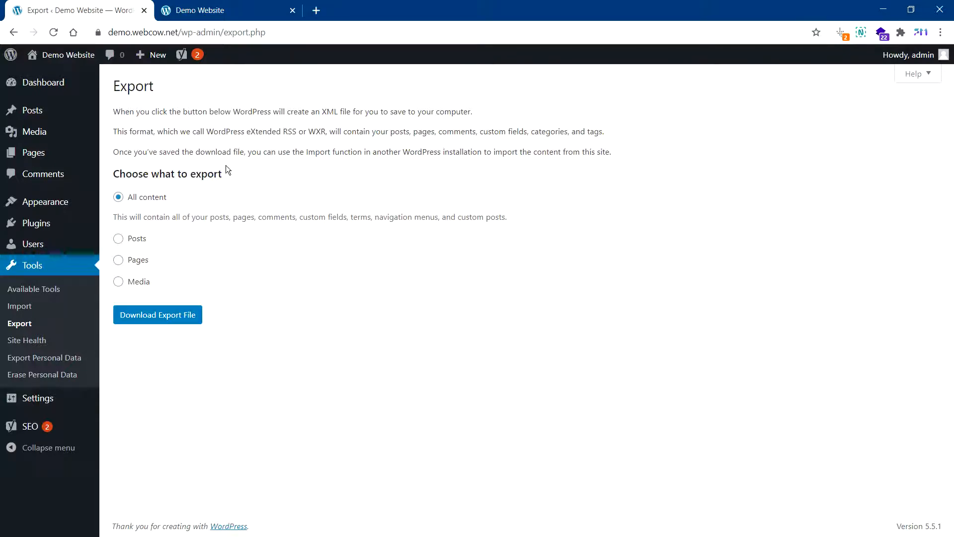
pyautogui.click(25, 341)
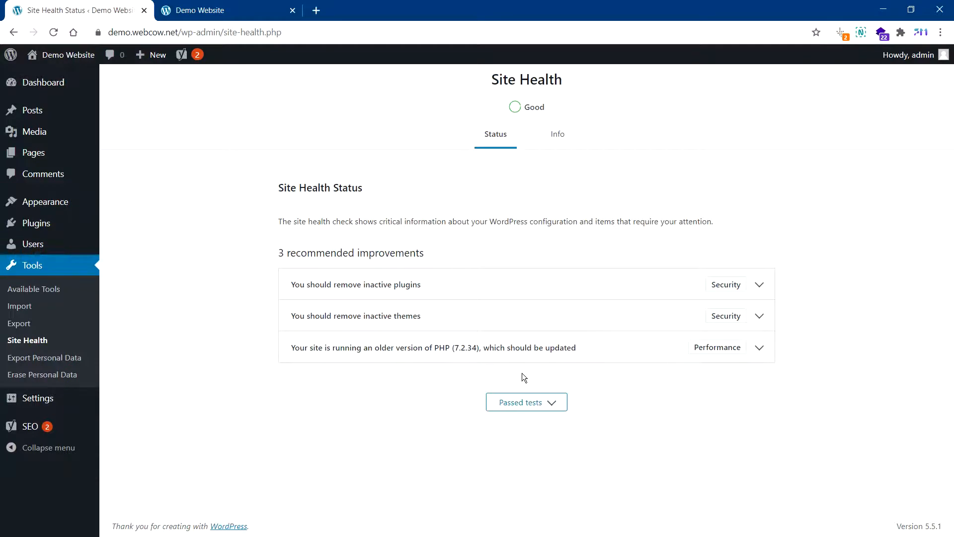
pyautogui.moveTo(190, 60)
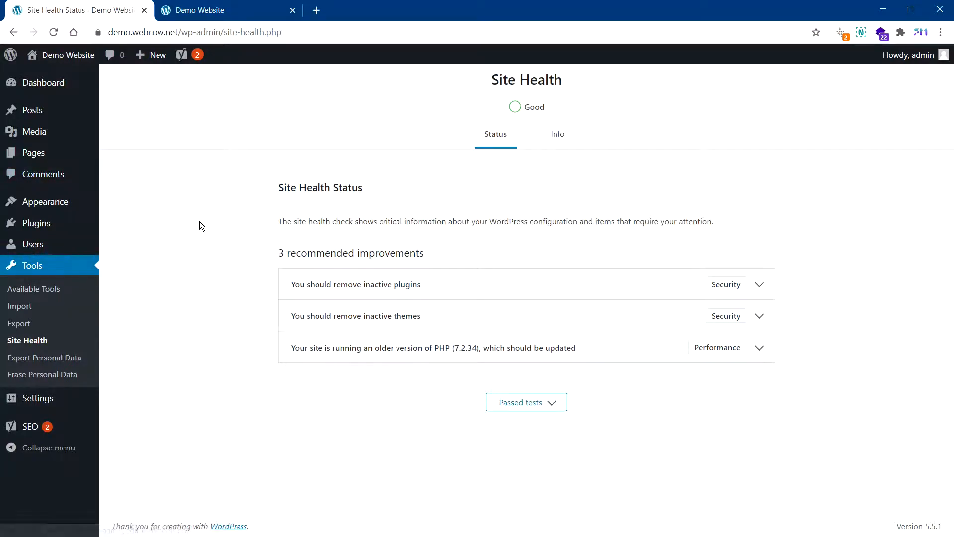
# Step: Open General Settings, skim the whole page and examine the site title
pyautogui.click(30, 398)
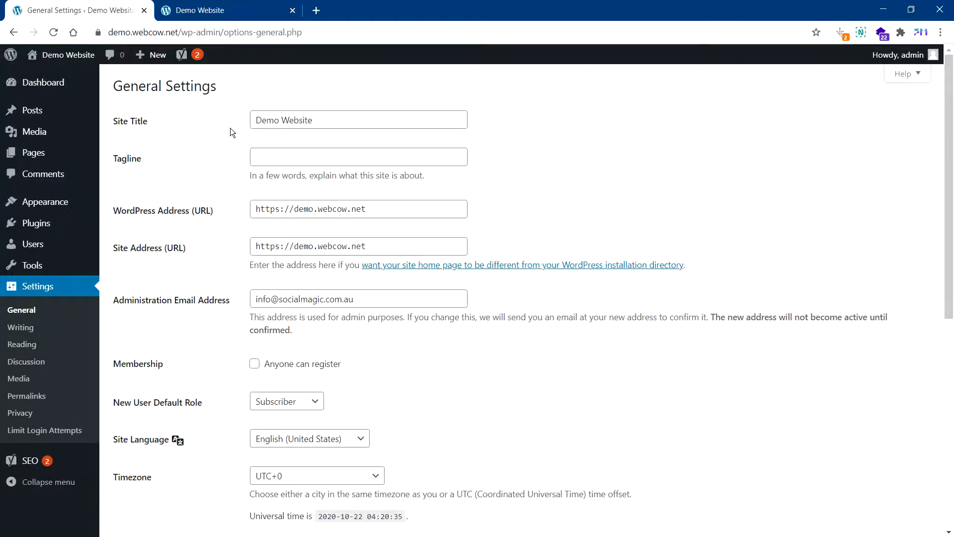
pyautogui.scroll(-8, 201, 117)
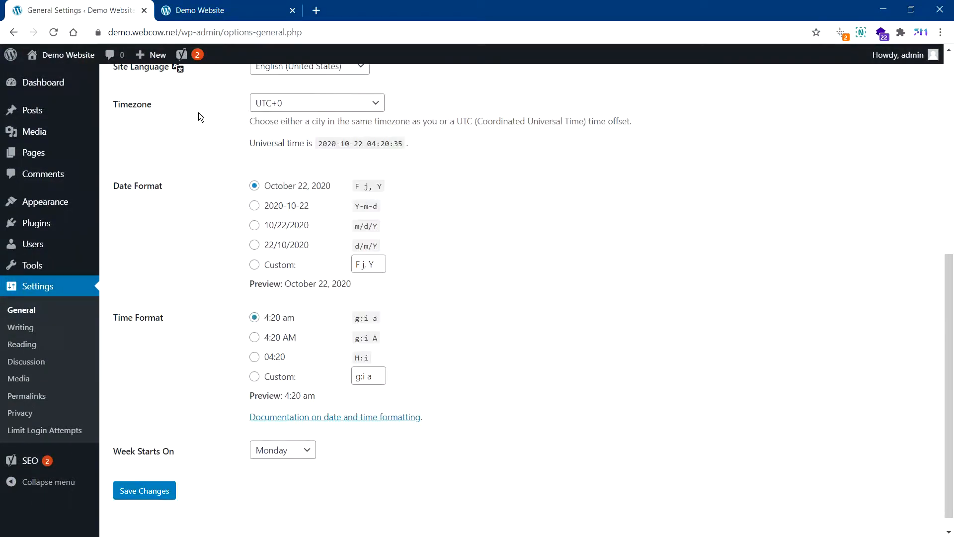
pyautogui.scroll(8, 180, 219)
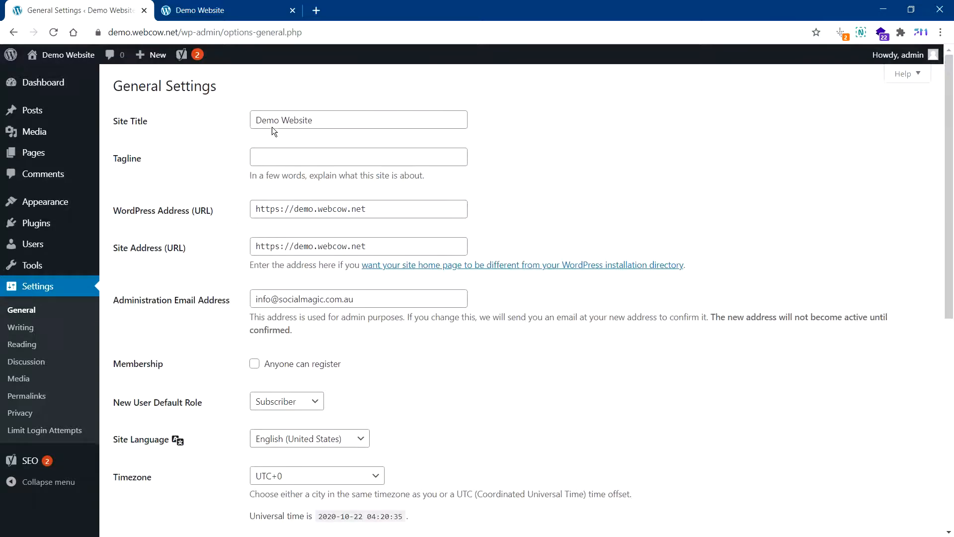
pyautogui.moveTo(254, 119)
pyautogui.mouseDown()
pyautogui.moveTo(326, 121)
pyautogui.moveTo(255, 119)
pyautogui.mouseUp()
pyautogui.click(329, 121)
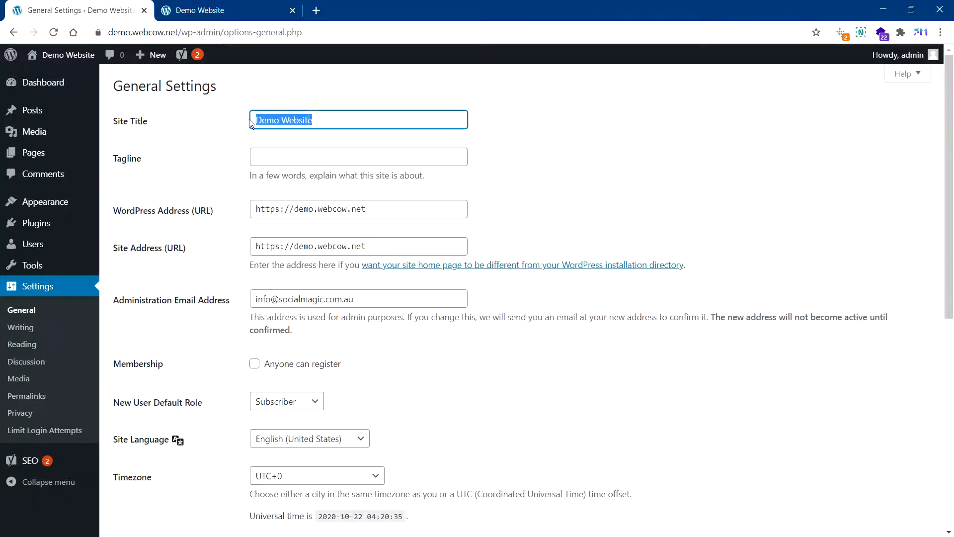
pyautogui.click(249, 119)
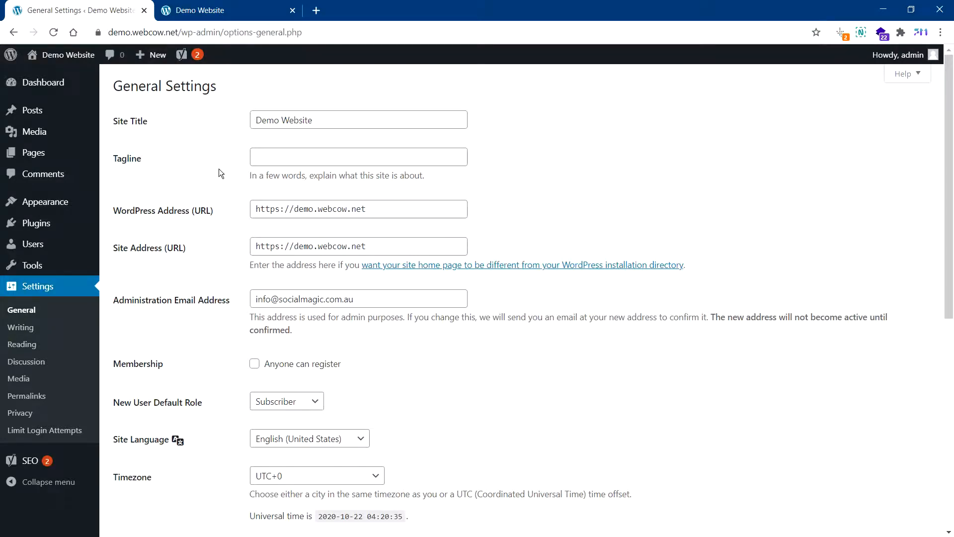
# Step: Examine the WordPress address and the remaining General Settings down to the week start, and view the Writing Settings
pyautogui.click(276, 209)
pyautogui.moveTo(256, 209)
pyautogui.mouseDown()
pyautogui.moveTo(278, 210)
pyautogui.moveTo(254, 209)
pyautogui.mouseUp()
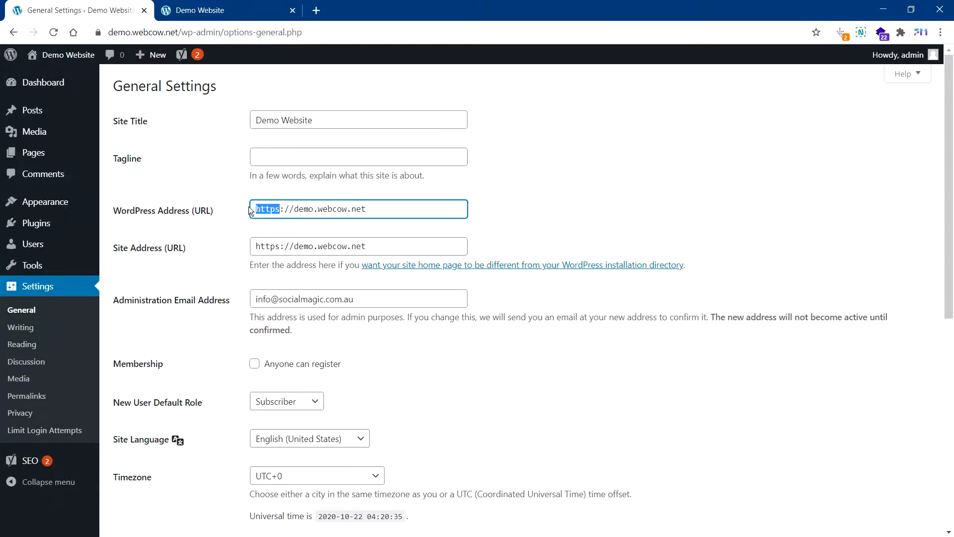
pyautogui.click(378, 206)
pyautogui.click(225, 169)
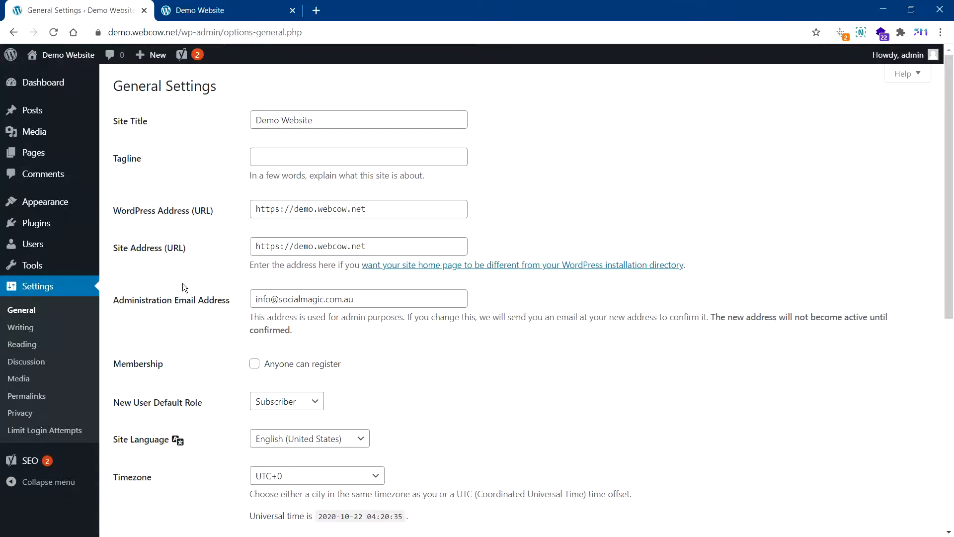
pyautogui.scroll(-8, 219, 225)
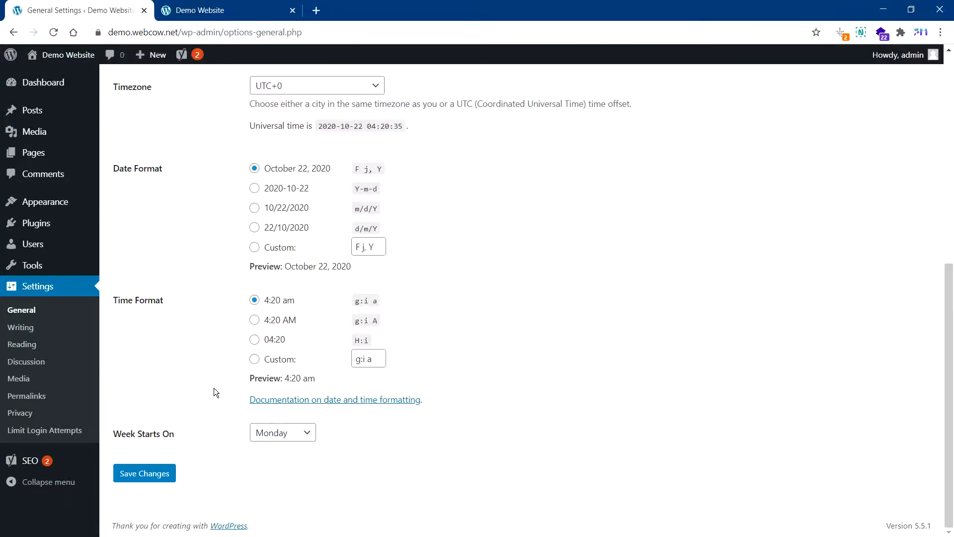
pyautogui.scroll(6, 214, 387)
pyautogui.click(20, 327)
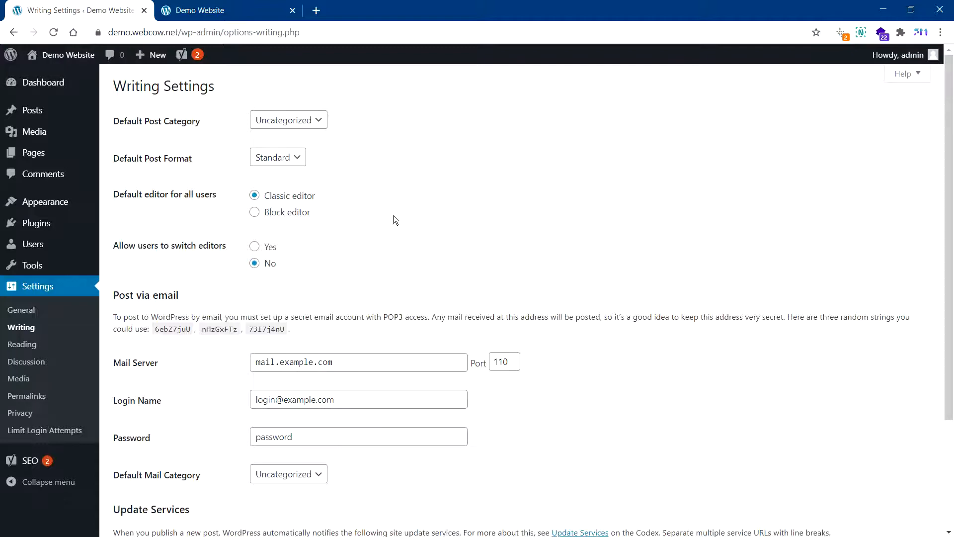
# Step: In Reading Settings, try a static page display with Home as the homepage and check the choices for the posts page
pyautogui.click(21, 343)
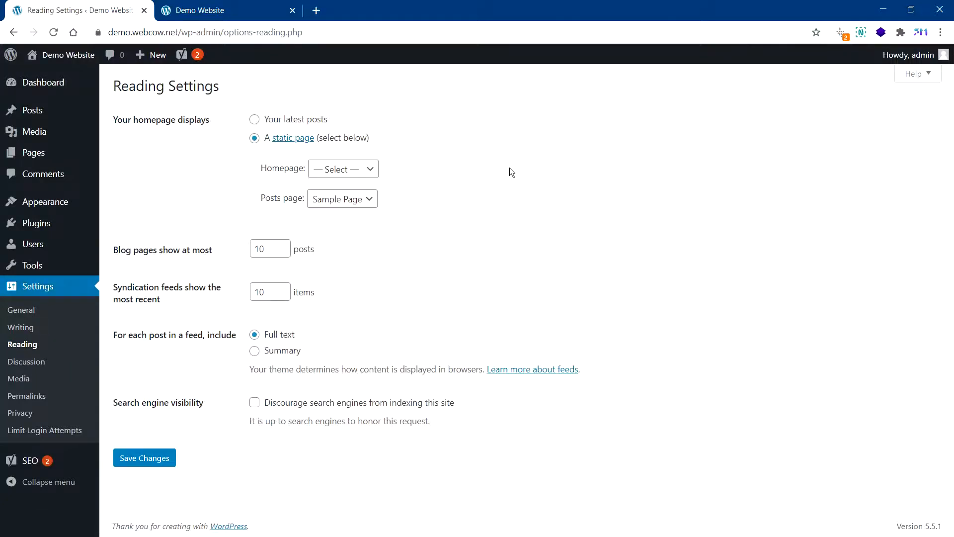
pyautogui.click(298, 122)
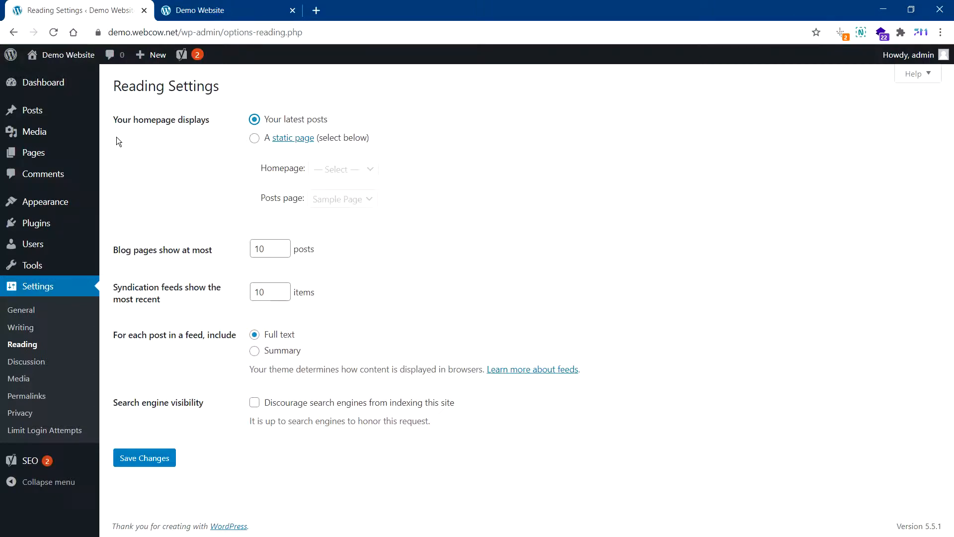
pyautogui.click(256, 141)
pyautogui.click(332, 169)
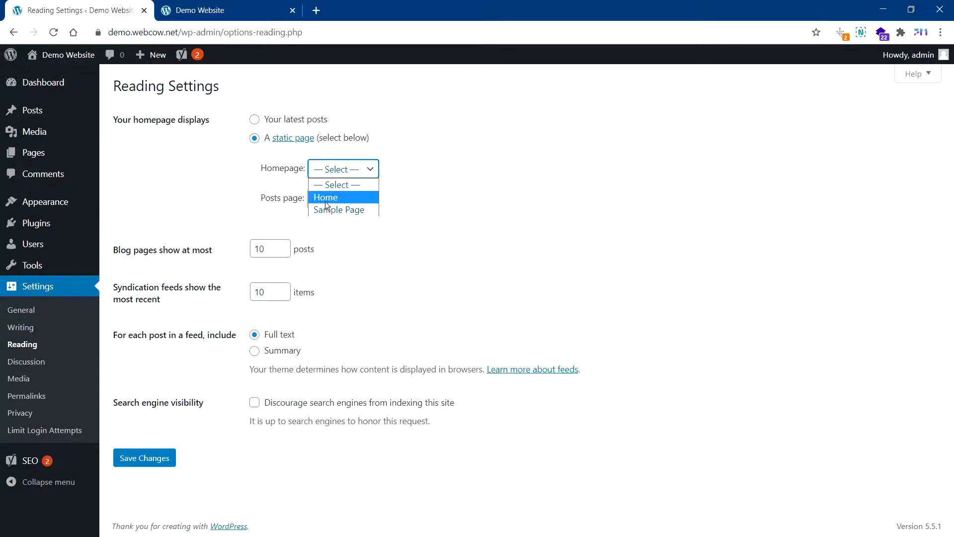
pyautogui.click(326, 199)
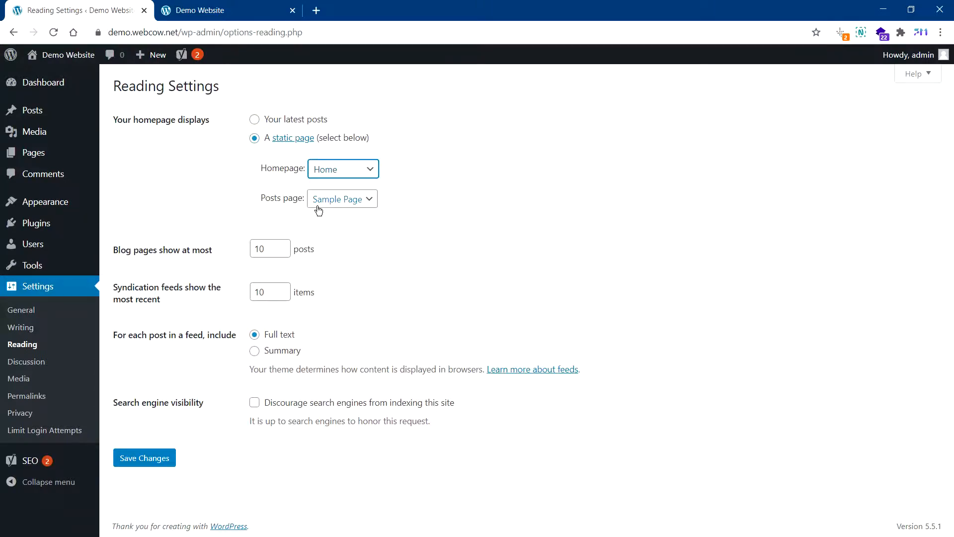
pyautogui.click(318, 206)
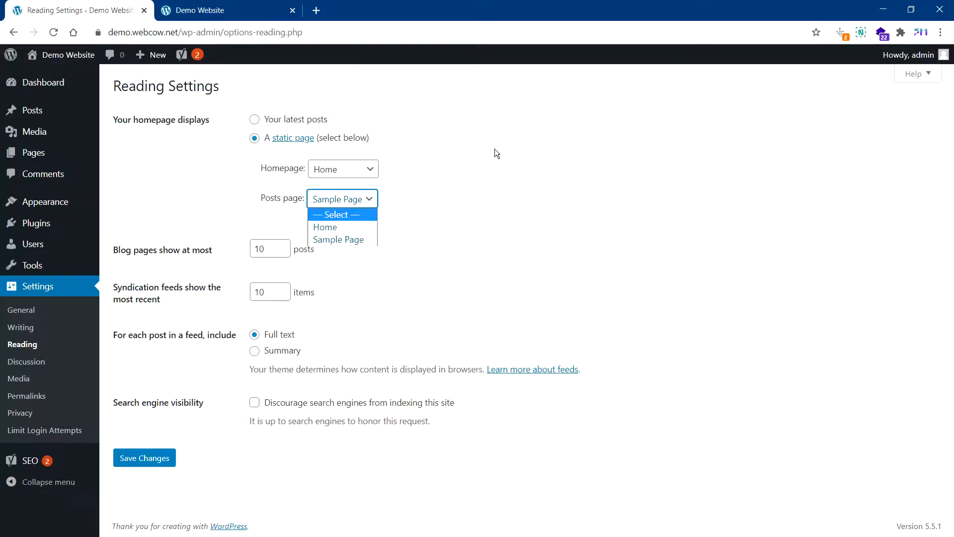
pyautogui.click(472, 156)
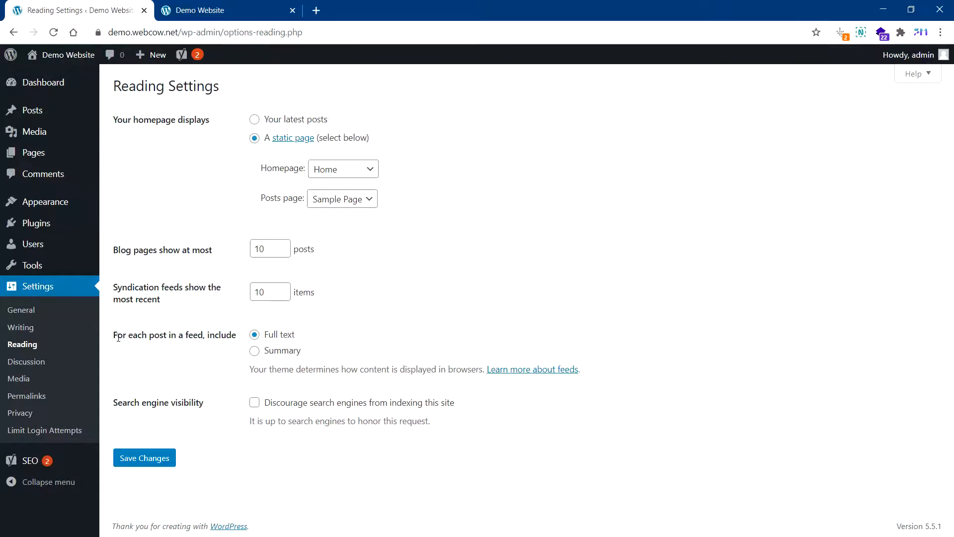
# Step: Look through the Discussion Settings, from the default post and comment options down to the avatar options
pyautogui.click(37, 364)
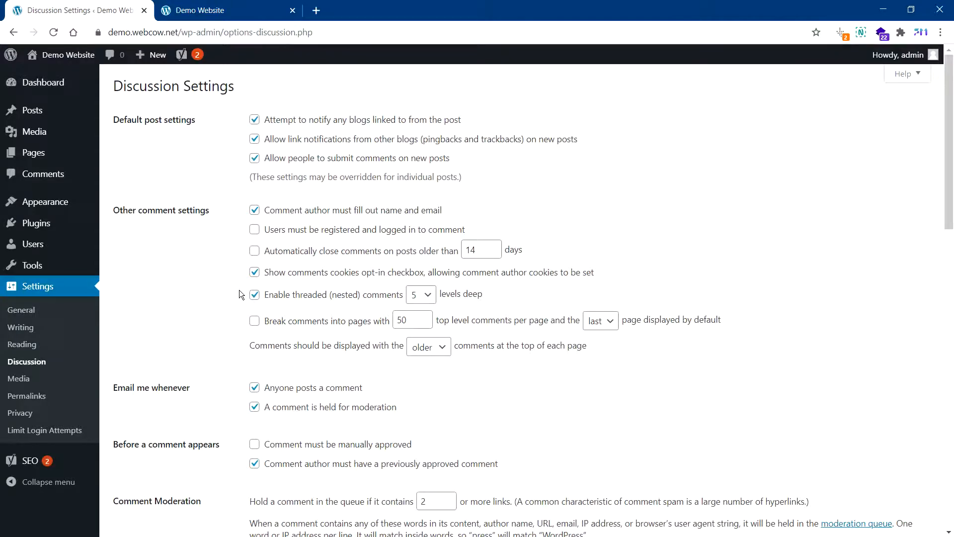
pyautogui.scroll(-5, 188, 273)
pyautogui.scroll(-5, 185, 268)
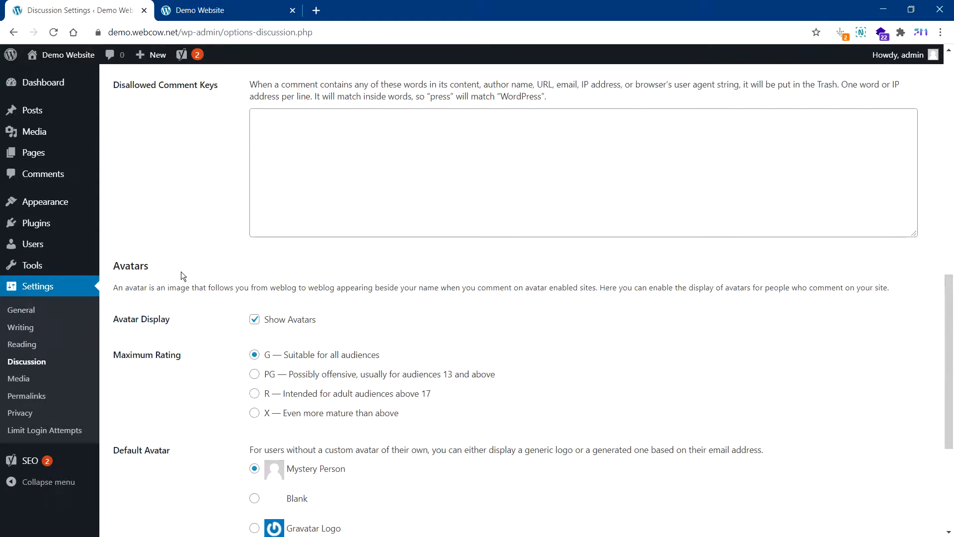
pyautogui.scroll(-5, 182, 273)
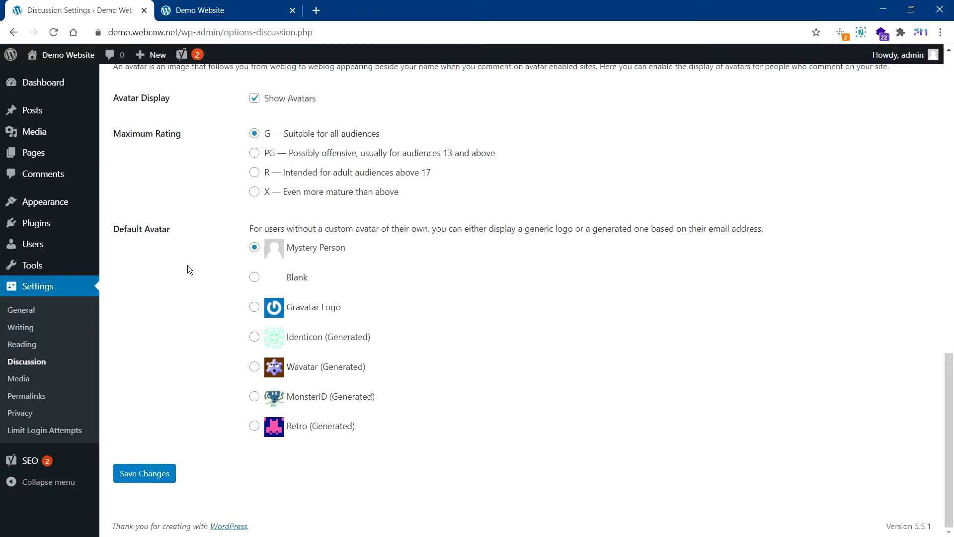
pyautogui.scroll(20, 194, 269)
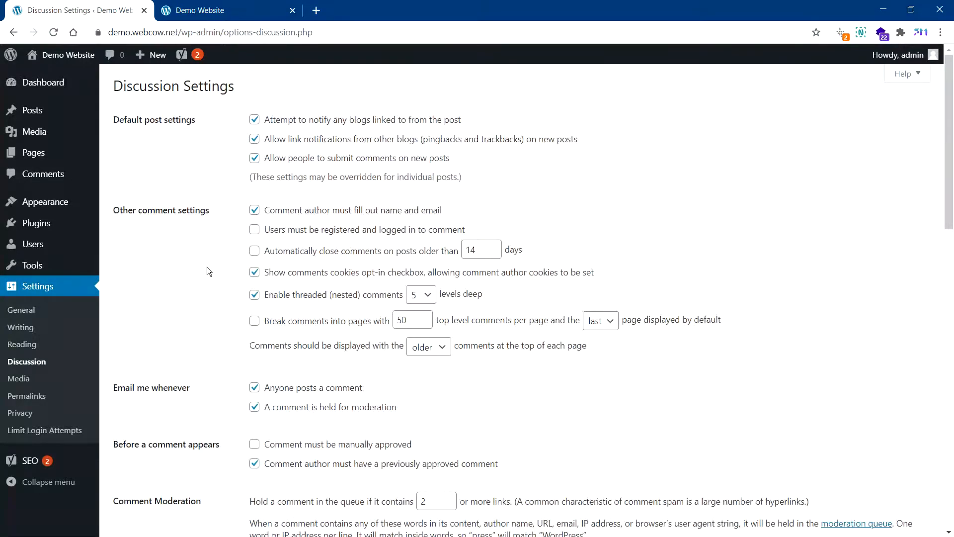
# Step: Review the Media Settings for image sizes and uploaded file storage
pyautogui.click(23, 379)
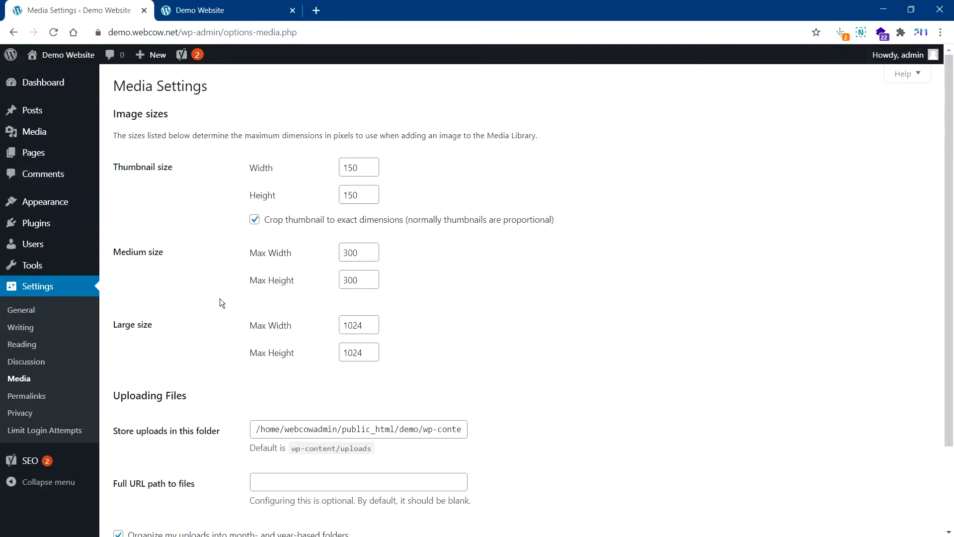
pyautogui.scroll(-2, 206, 296)
pyautogui.scroll(2, 204, 293)
# Step: View the Permalink Settings and open the Hello world! post on the live site to examine its URL
pyautogui.click(27, 399)
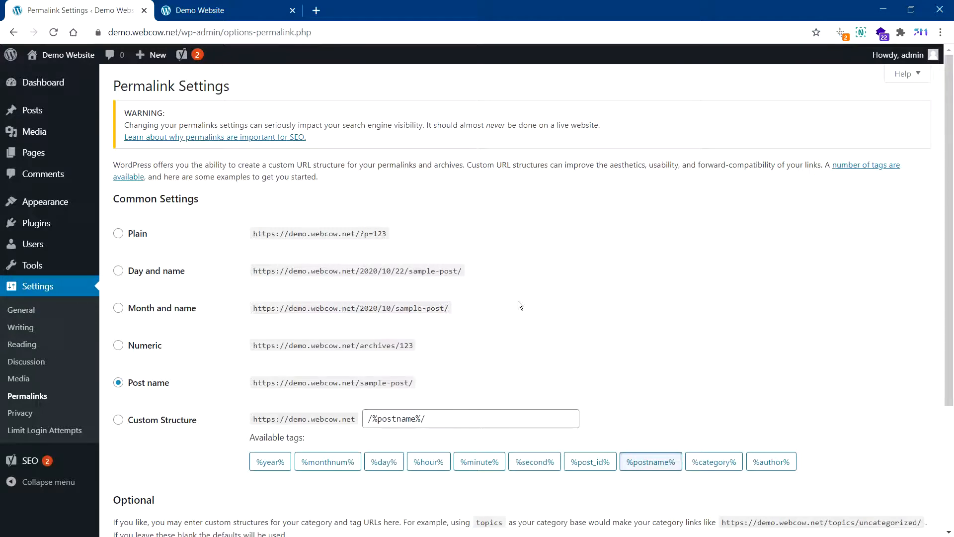
pyautogui.click(213, 10)
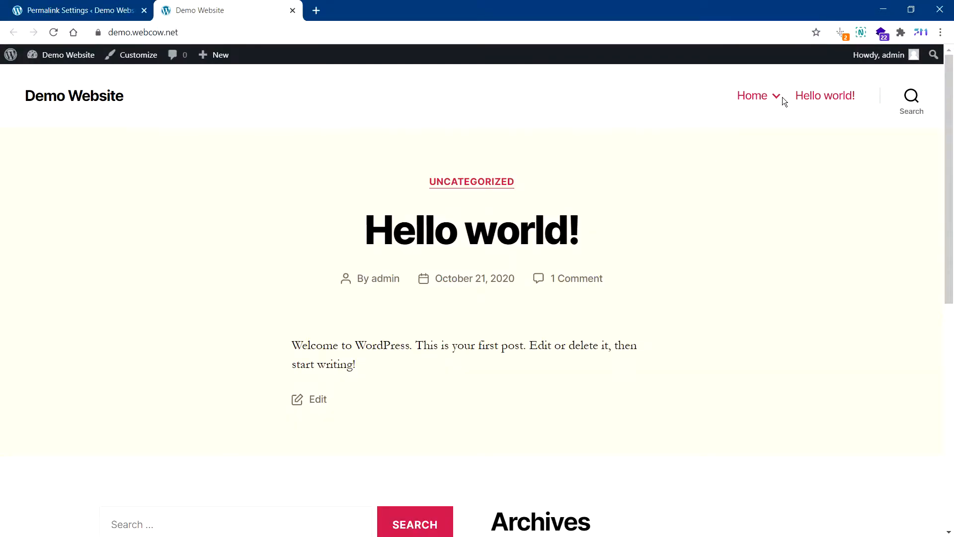
pyautogui.click(795, 98)
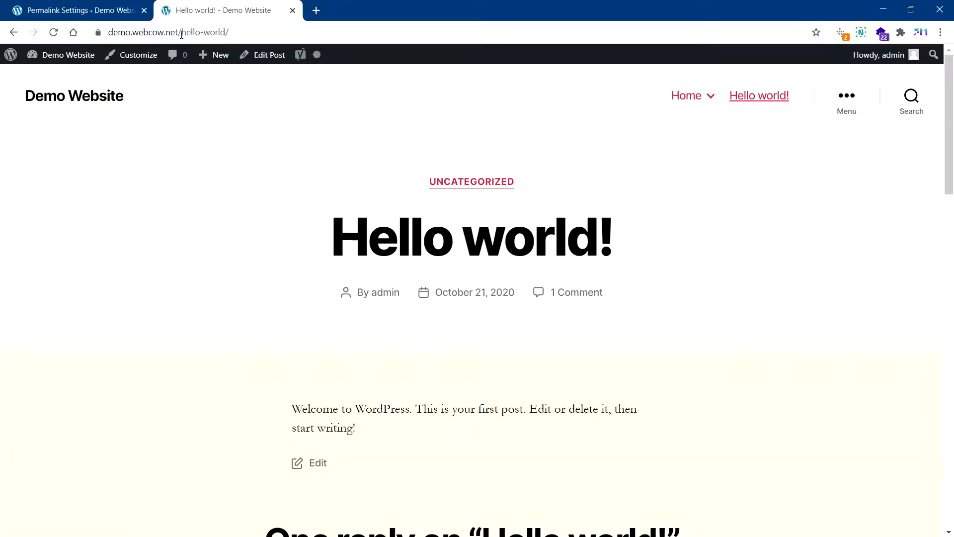
# Step: Set the site's permalink structure to Numeric and save the change
pyautogui.click(75, 10)
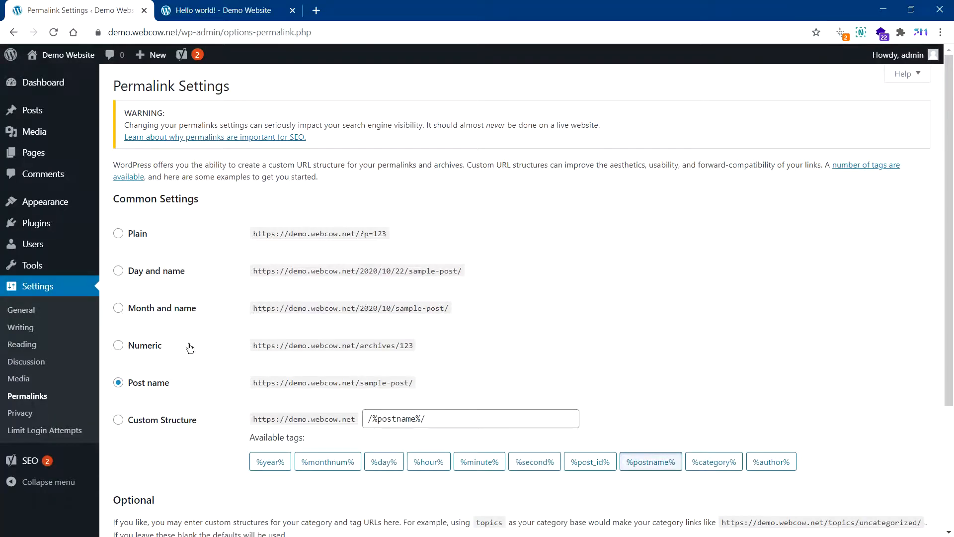
pyautogui.click(118, 345)
pyautogui.scroll(-3, 182, 358)
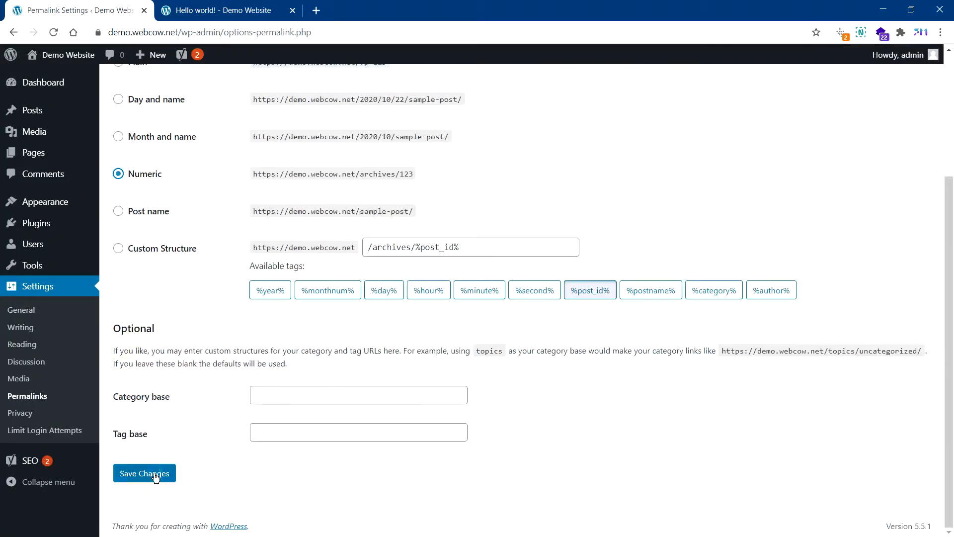
pyautogui.click(155, 472)
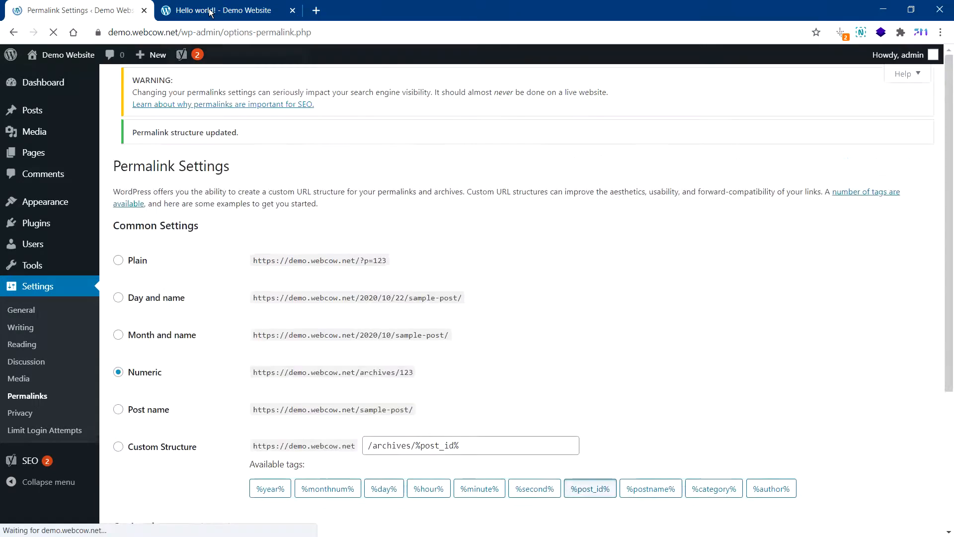
# Step: Reload the Hello world! post on the live site and examine the path in its URL
pyautogui.click(210, 11)
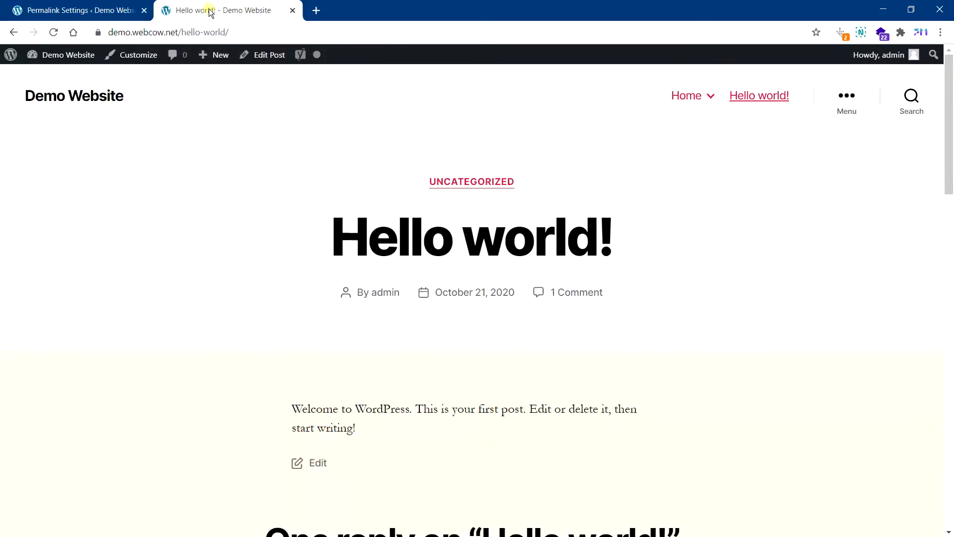
pyautogui.click(53, 32)
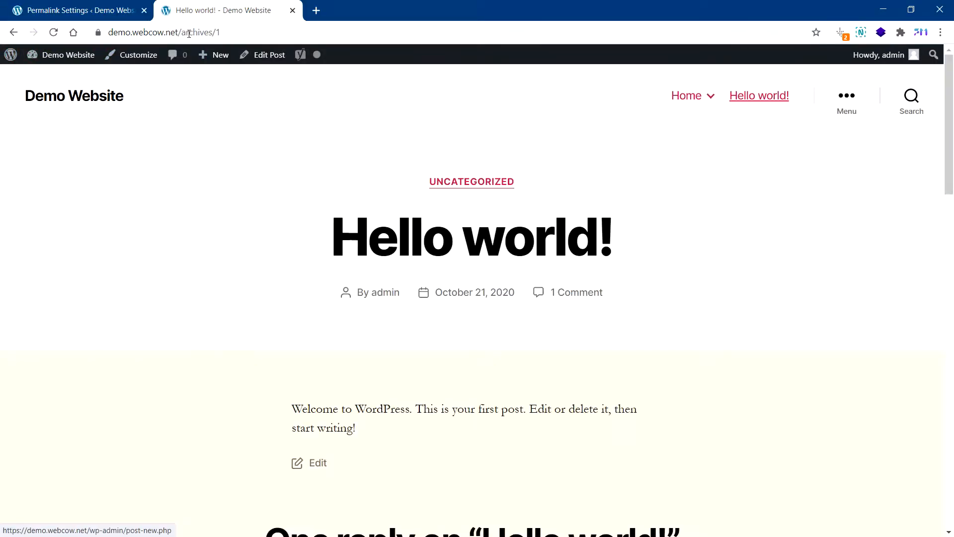
pyautogui.moveTo(183, 32); pyautogui.dragTo(224, 32)
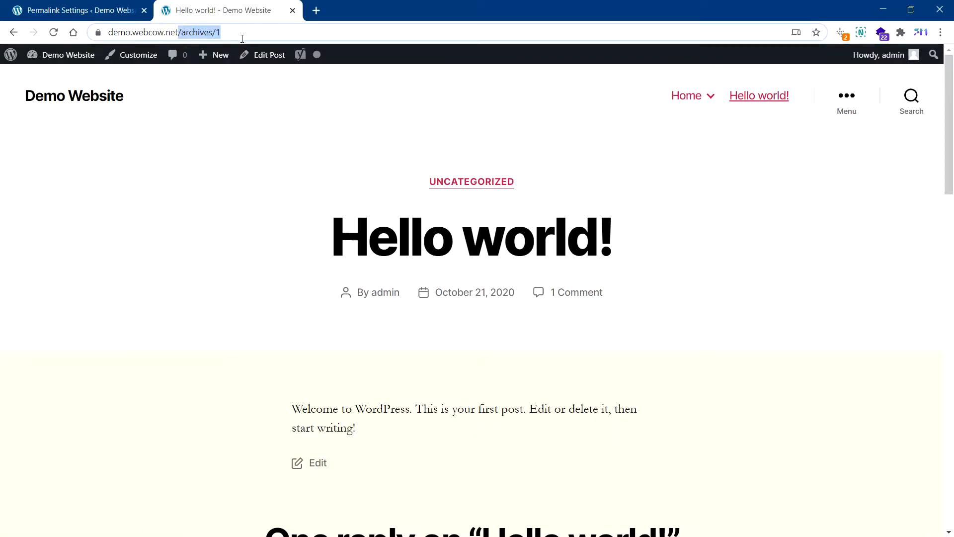
pyautogui.click(259, 32)
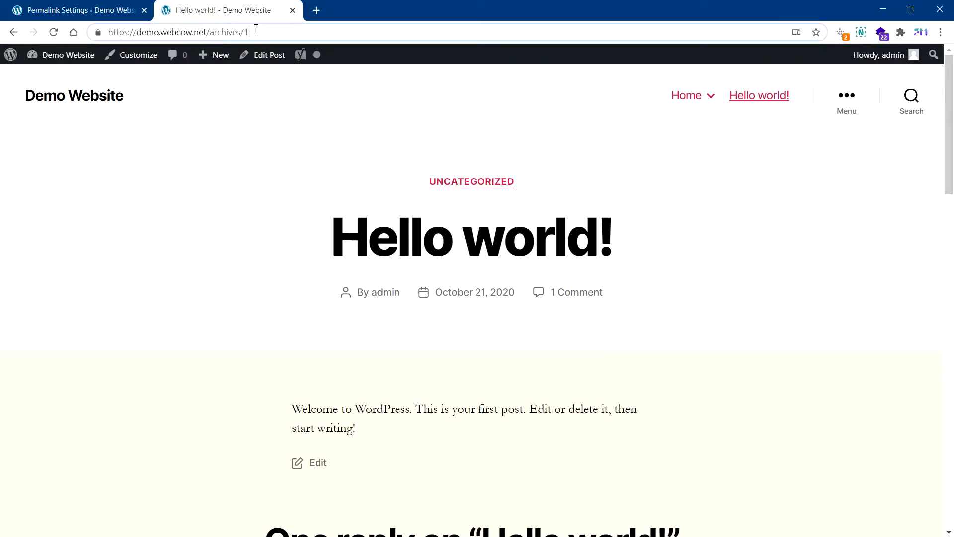
# Step: Set the site's permalink structure to Post name, compare it with the archives path in the live post's URL, and save the change
pyautogui.click(97, 7)
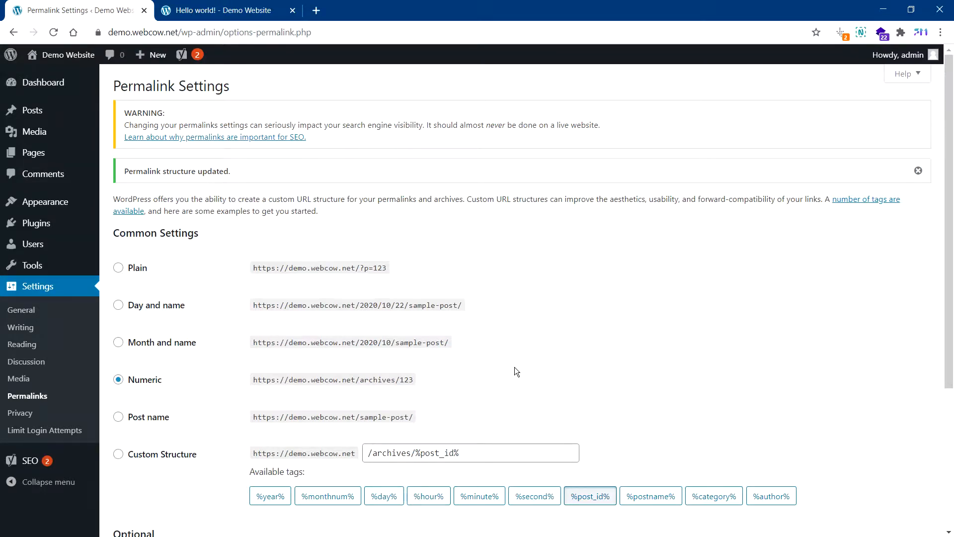
pyautogui.click(118, 416)
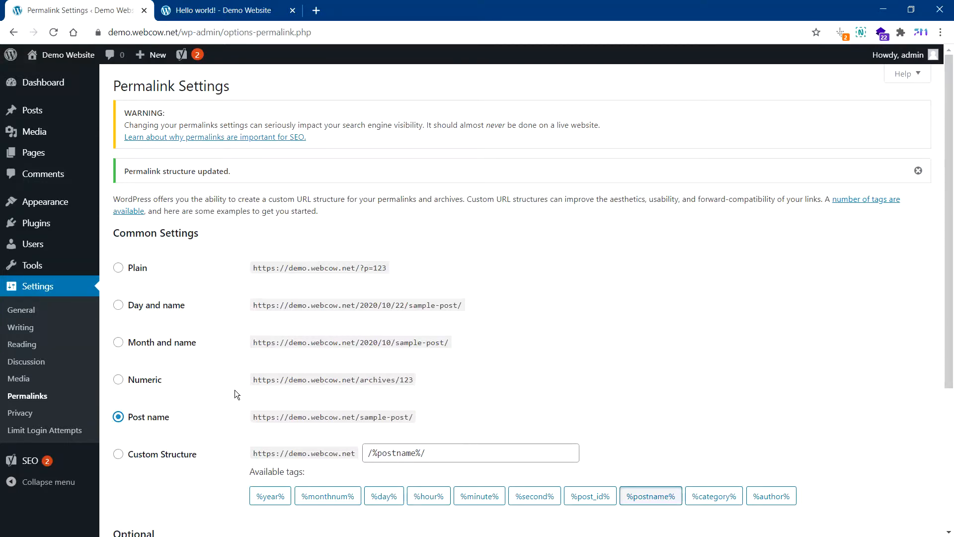
pyautogui.click(259, 14)
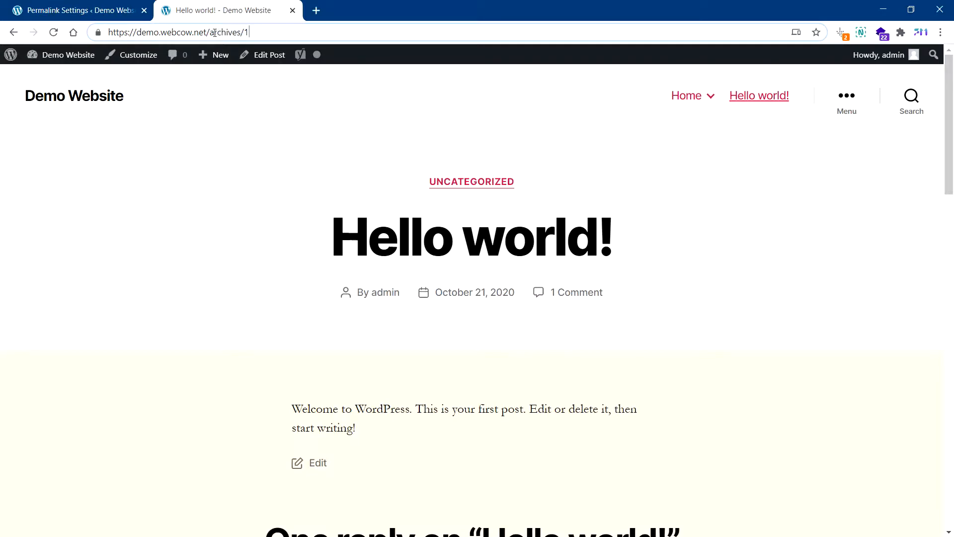
pyautogui.moveTo(209, 33); pyautogui.dragTo(250, 34)
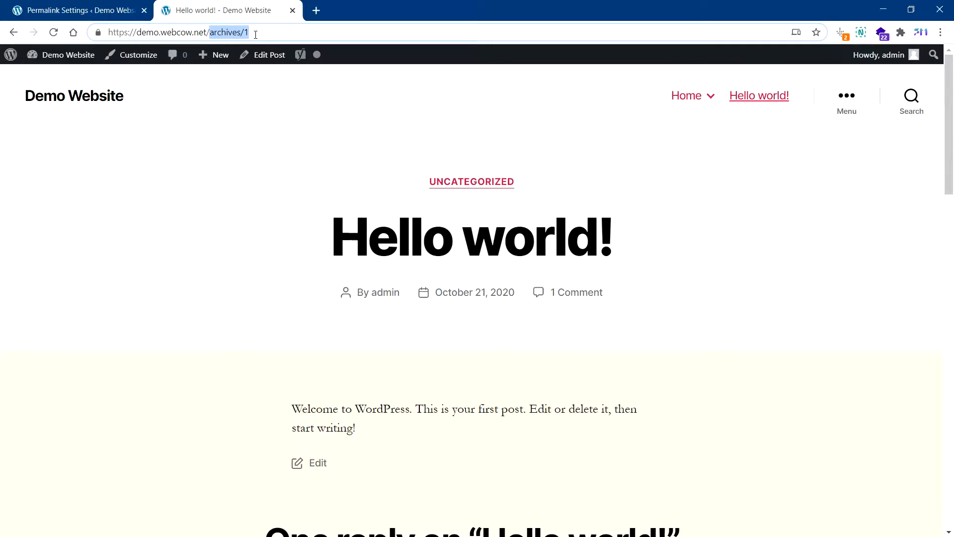
pyautogui.click(262, 35)
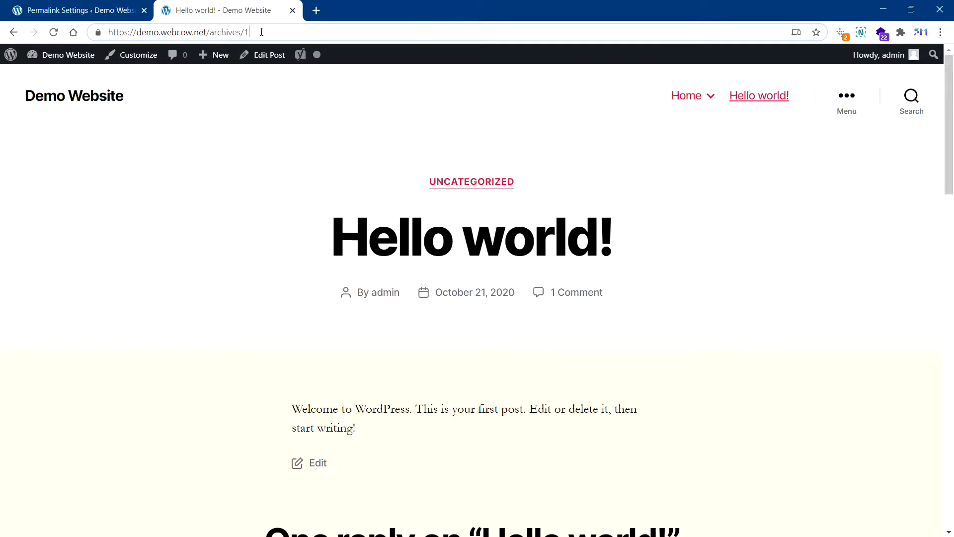
pyautogui.click(85, 11)
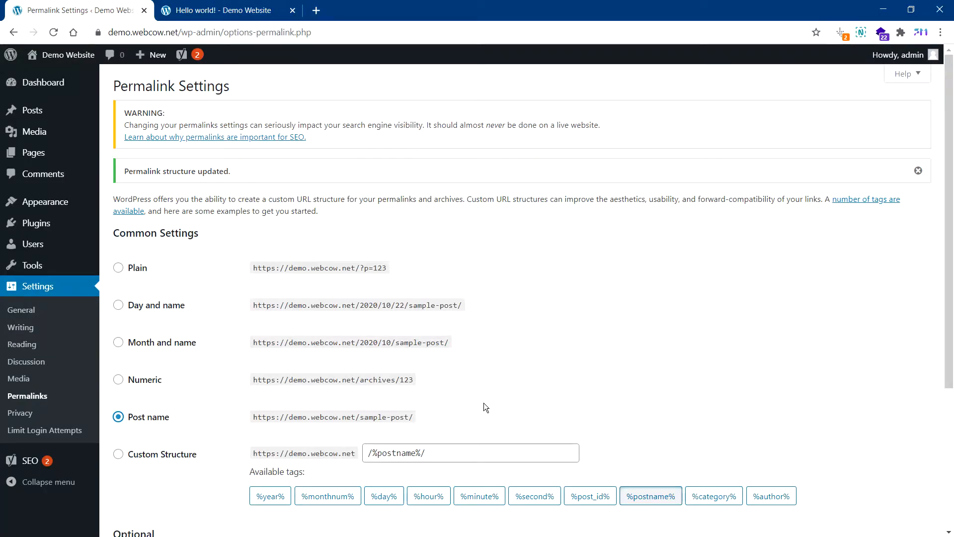
pyautogui.scroll(-3, 484, 402)
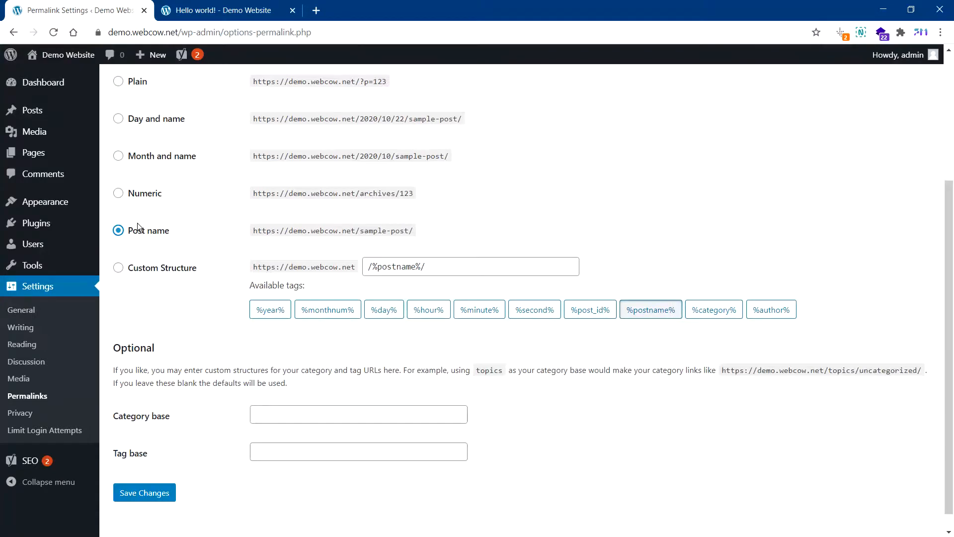
pyautogui.click(139, 494)
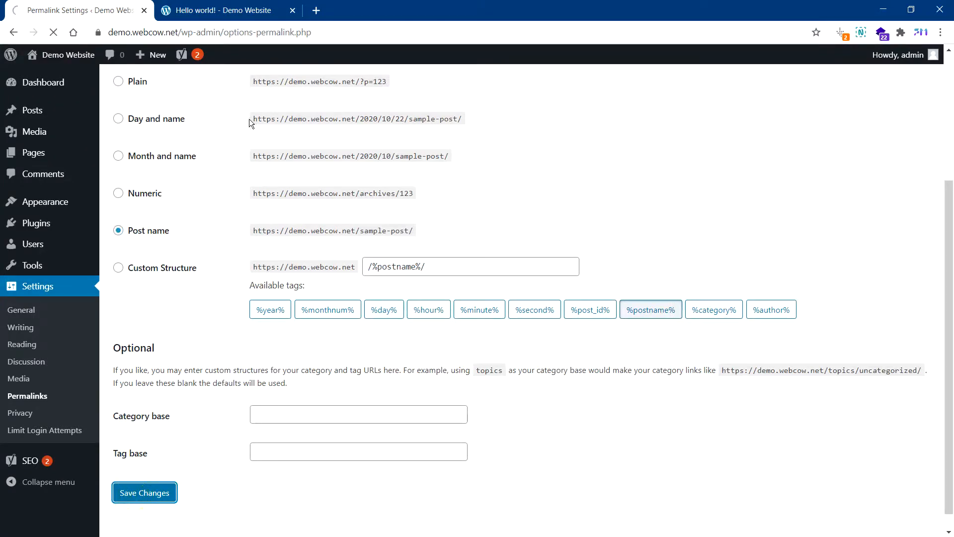
# Step: Reload the old archives address on the live site, and reopen the Hello world! post from the site navigation to examine its URL
pyautogui.click(201, 12)
pyautogui.click(53, 32)
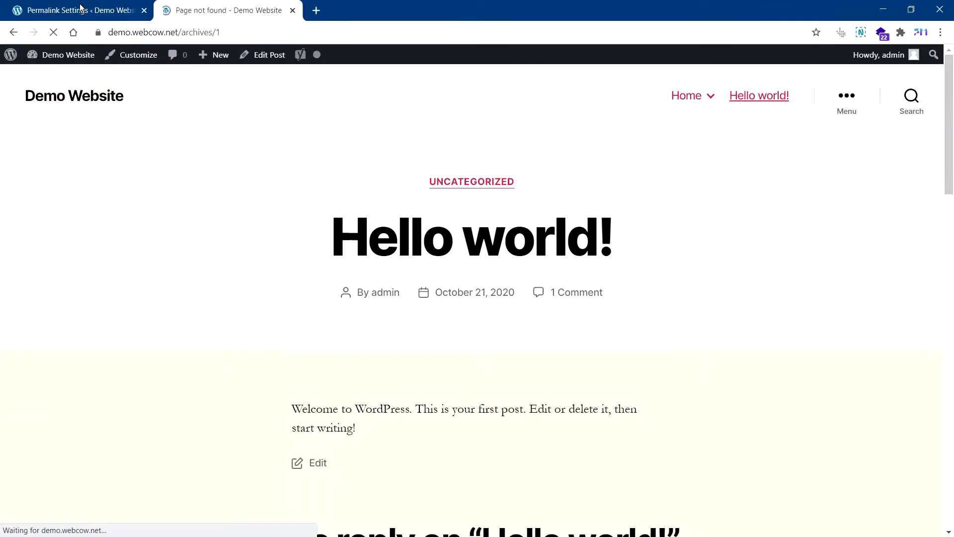
pyautogui.click(54, 32)
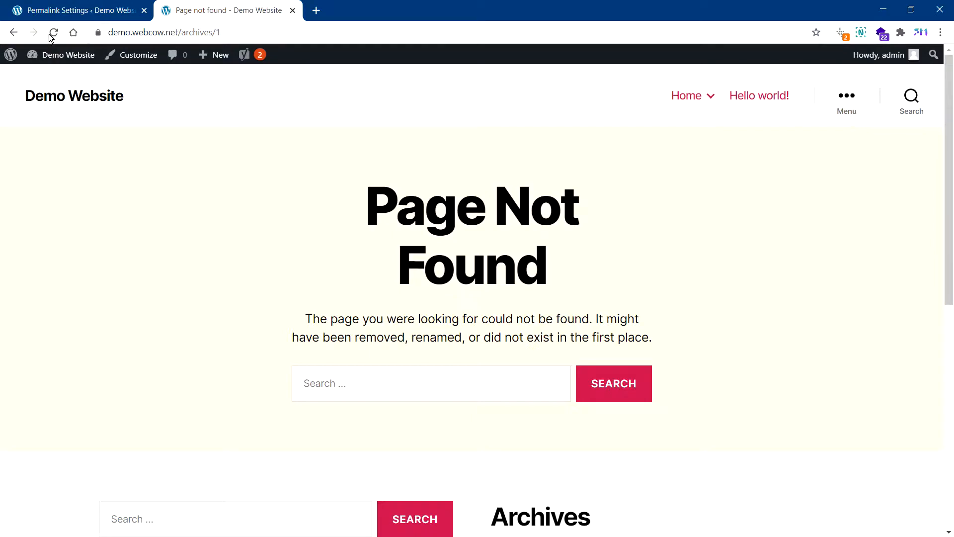
pyautogui.click(746, 95)
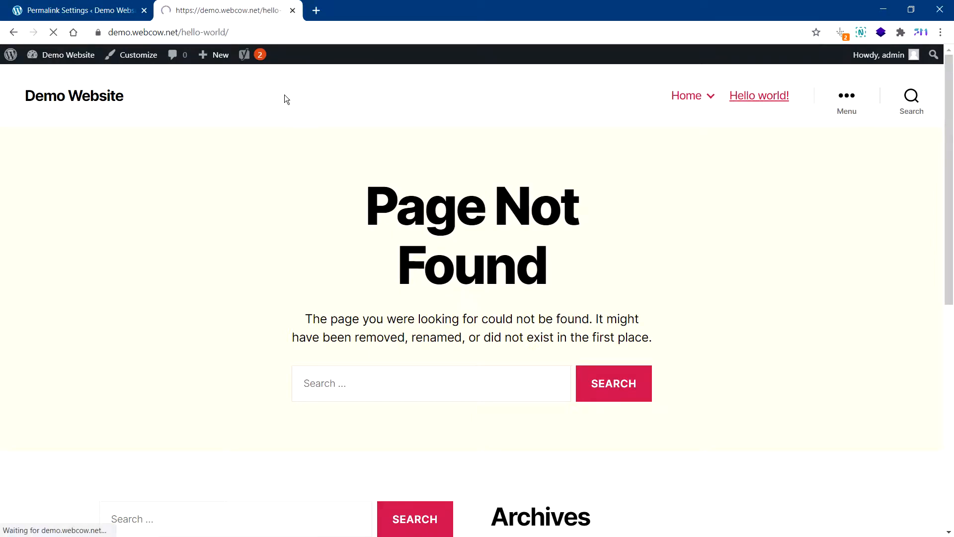
# Step: View the Privacy Settings and the Limit Login Attempts page, and highlight the wp-admin part of the page address
pyautogui.click(62, 6)
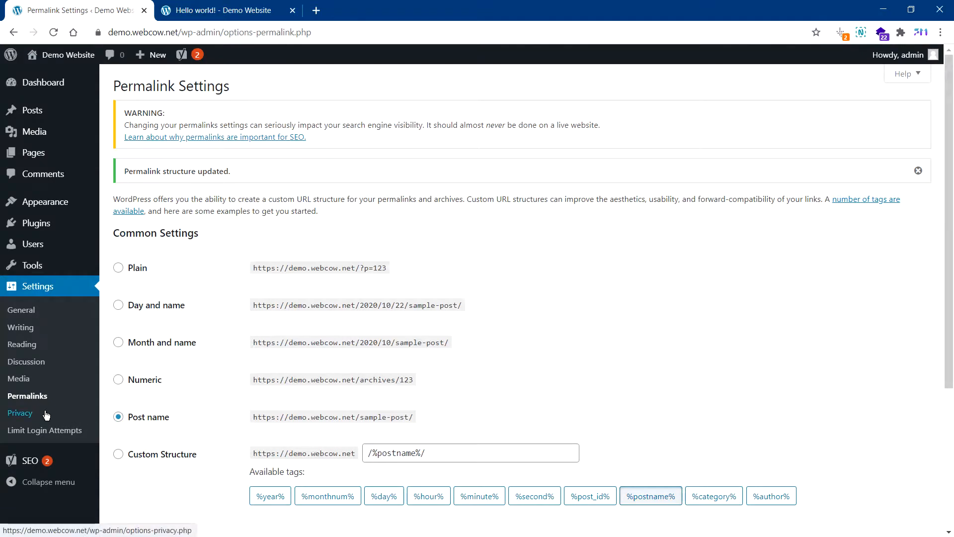
pyautogui.click(24, 416)
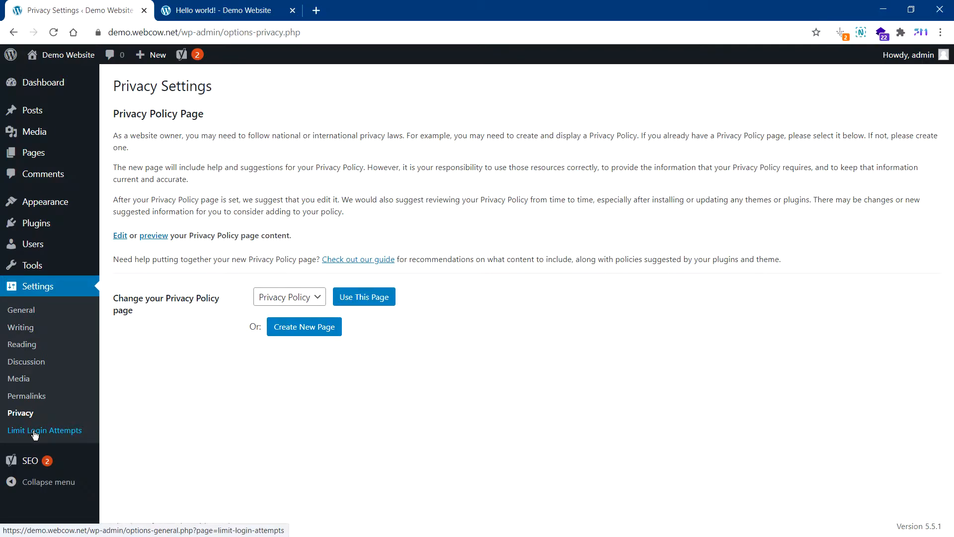
pyautogui.click(35, 433)
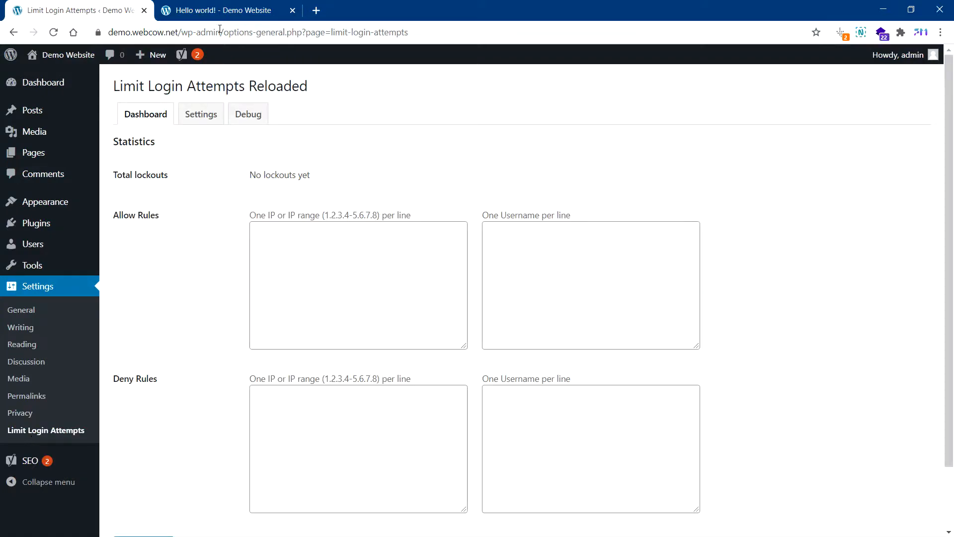
pyautogui.moveTo(220, 31); pyautogui.dragTo(180, 33)
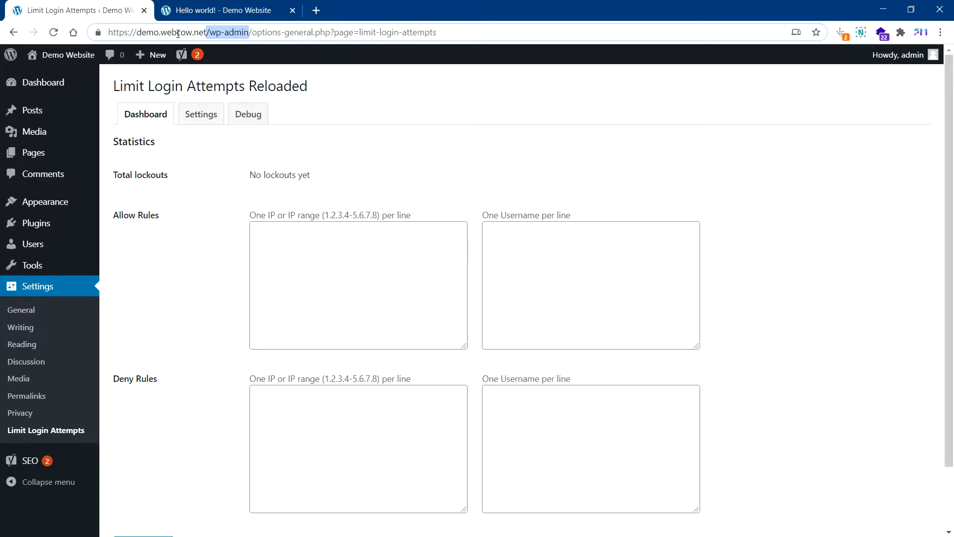
pyautogui.click(251, 33)
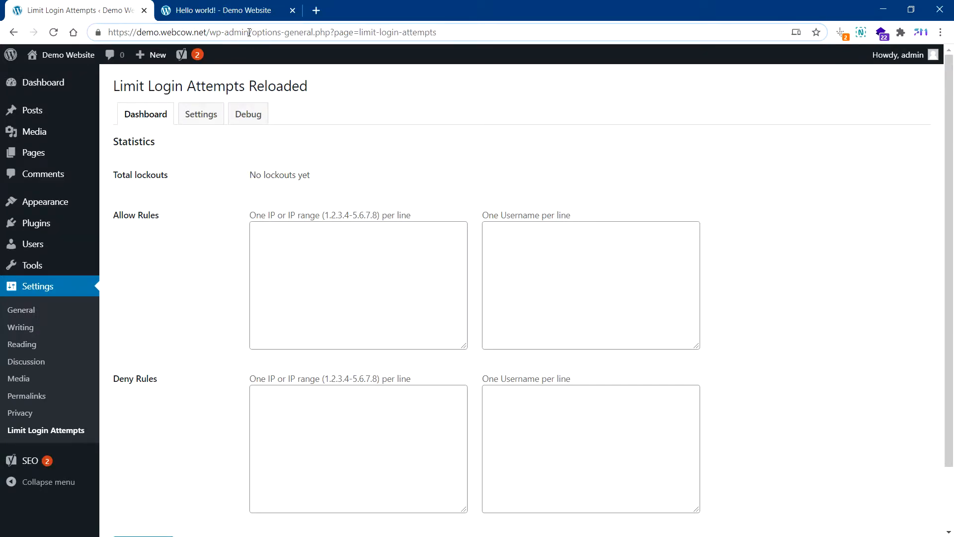
# Step: Log out of the admin account and log back in with Remember Me enabled
pyautogui.moveTo(900, 55)
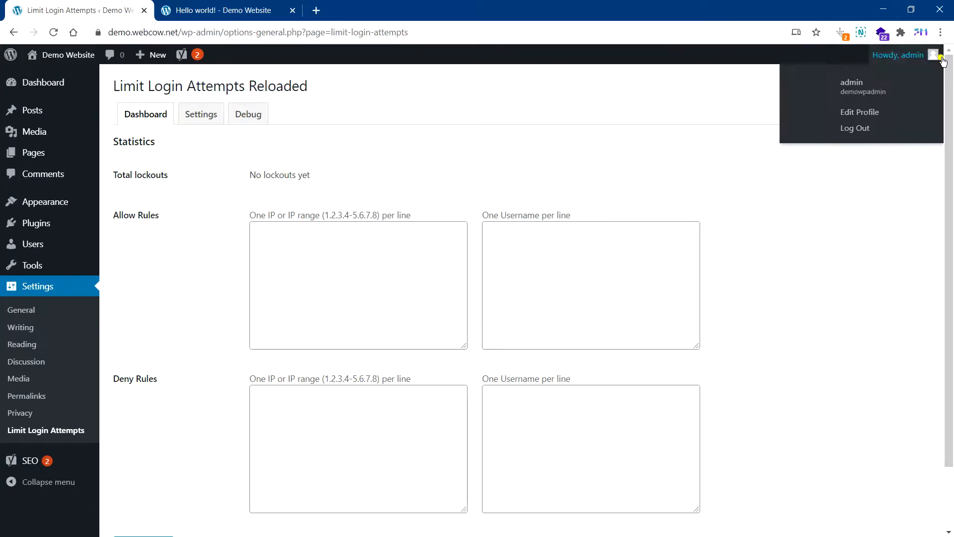
pyautogui.click(862, 128)
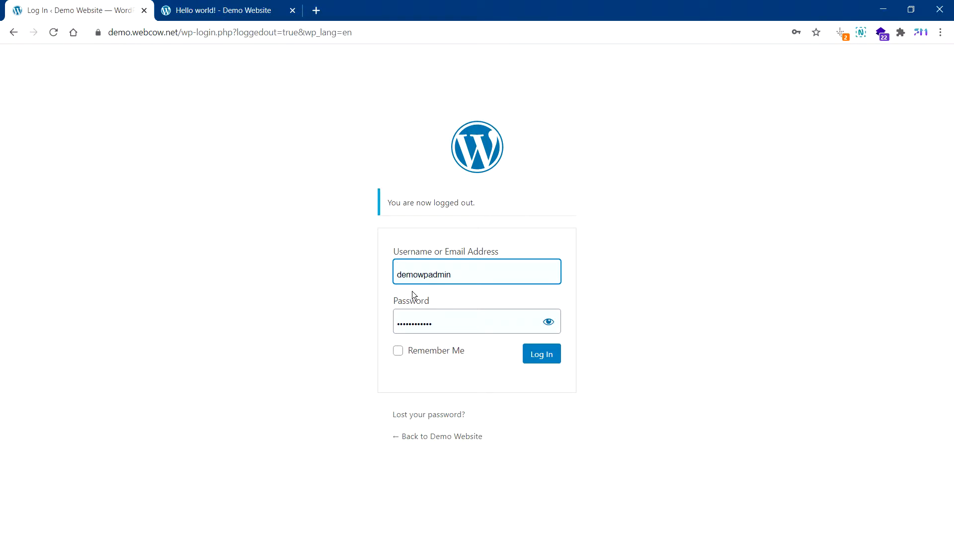
pyautogui.click(415, 352)
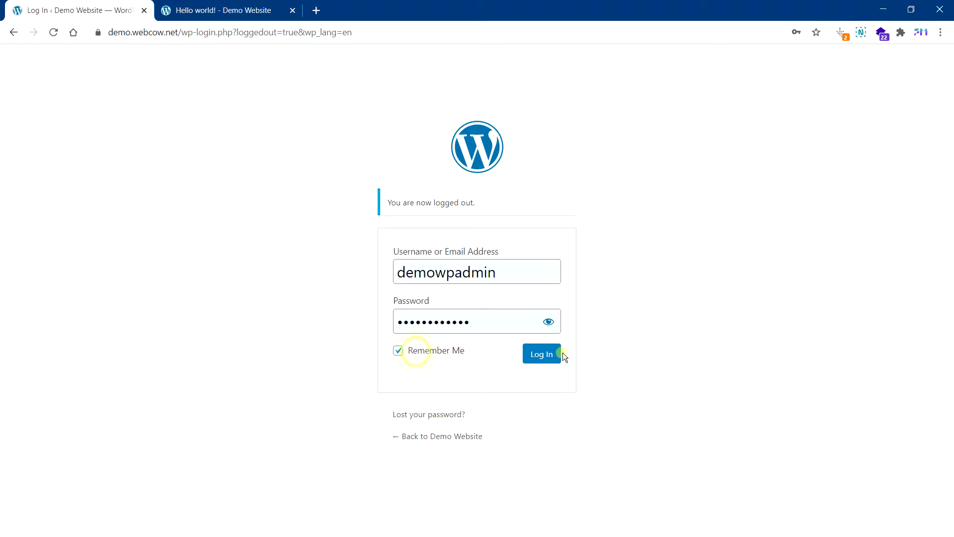
pyautogui.click(546, 354)
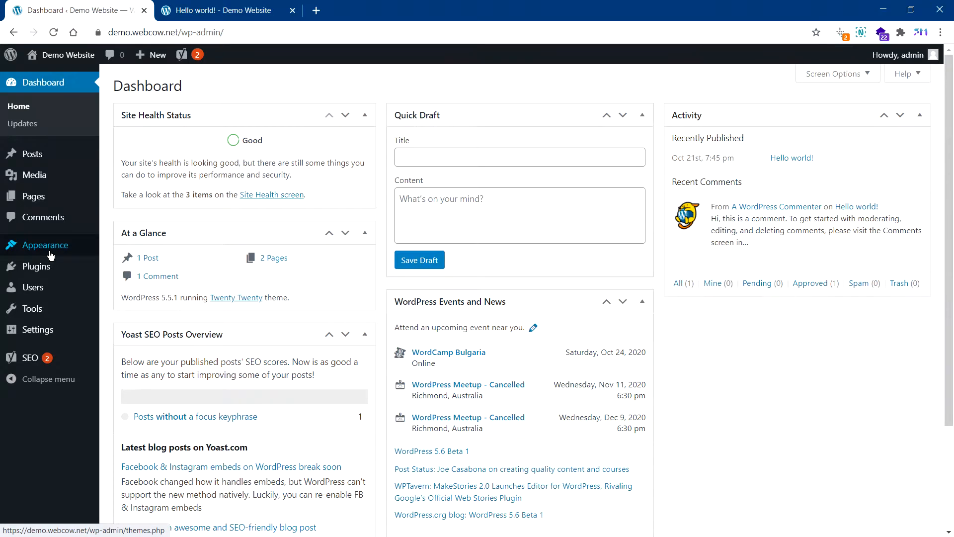
# Step: Open Sample Page from the Home submenu on the live site, and return to the admin dashboard
pyautogui.moveTo(40, 249)
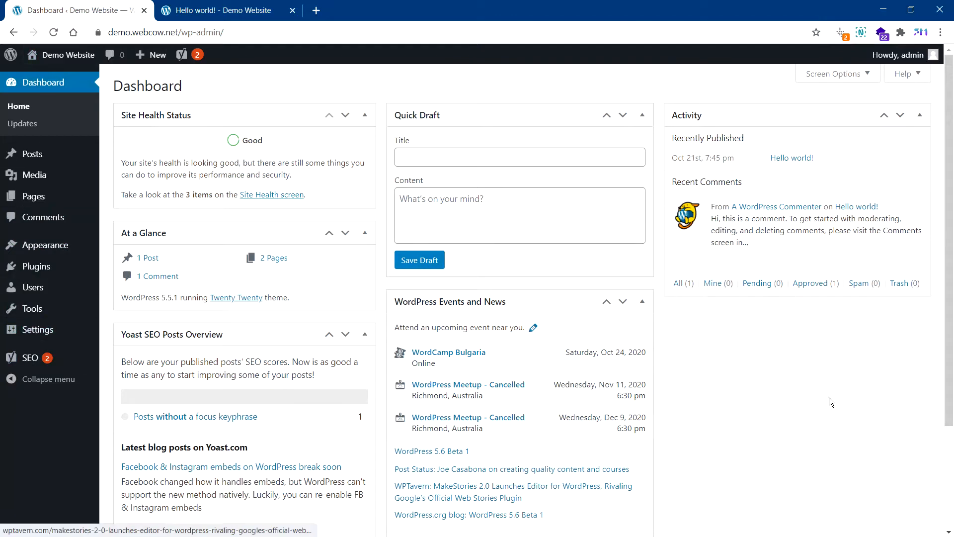
pyautogui.click(225, 10)
pyautogui.moveTo(94, 55)
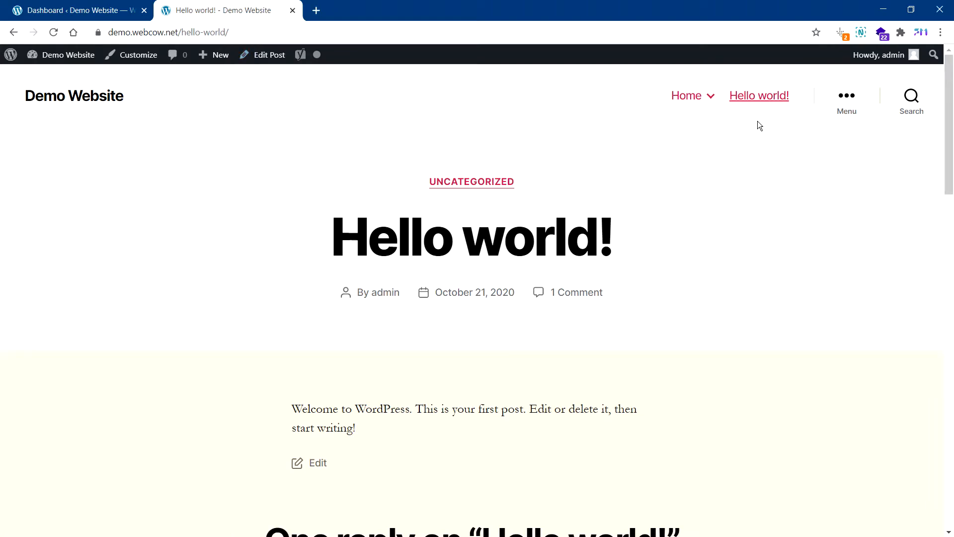
pyautogui.moveTo(686, 99)
pyautogui.moveTo(657, 135)
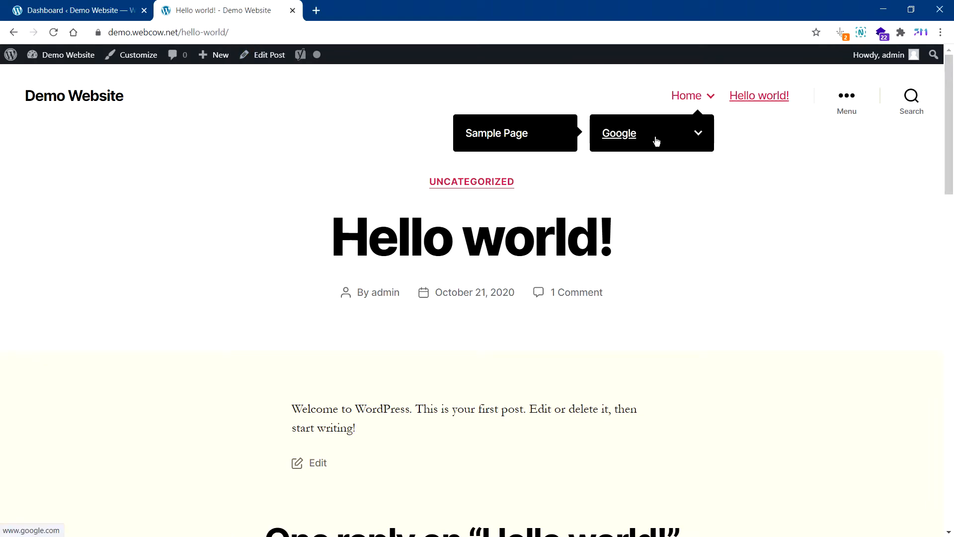
pyautogui.click(527, 140)
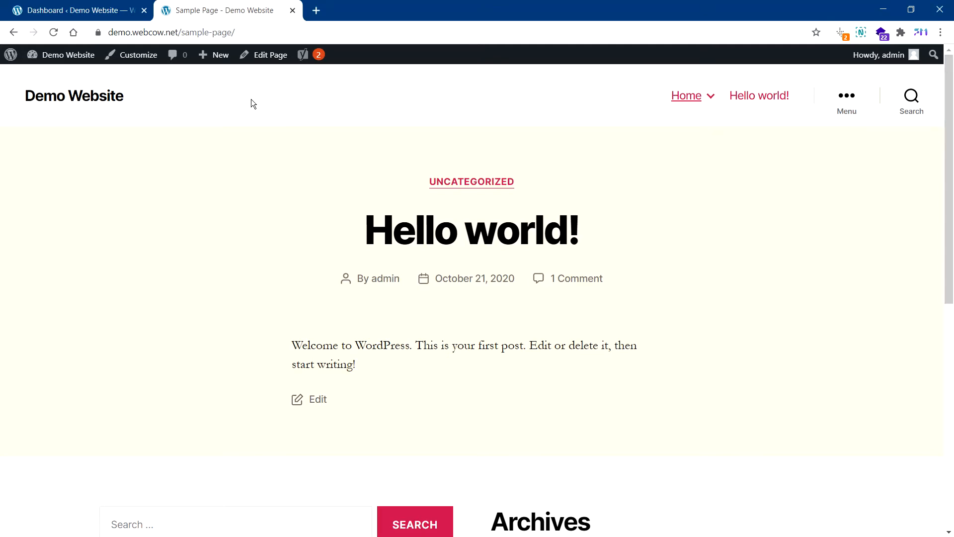
pyautogui.click(66, 15)
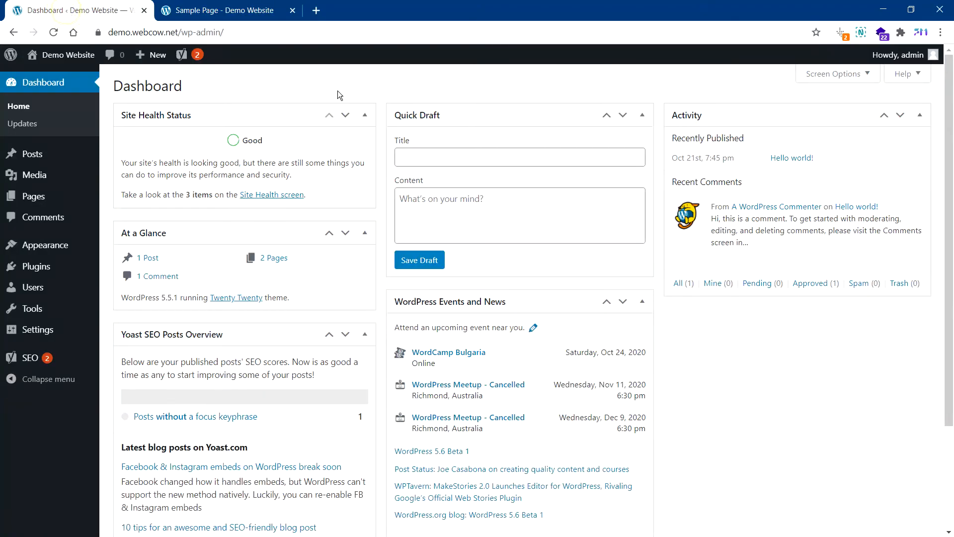